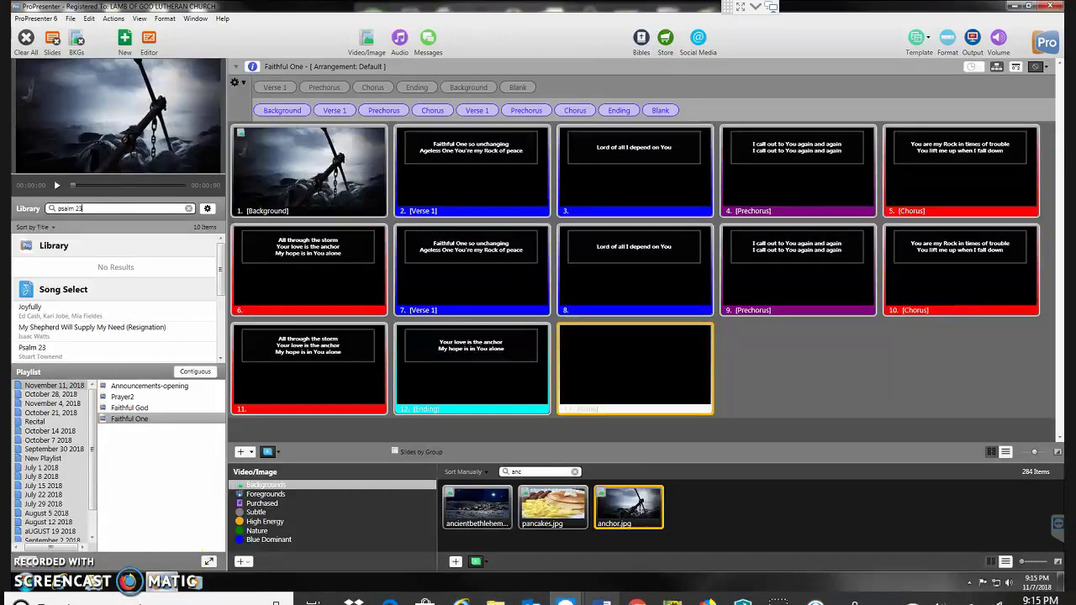
Check the Psalm 23 lyrics in the Word document, then return to ProPresenter
{"action": "mouse_move", "coordinate": [161, 598]}
{"action": "left_click", "coordinate": [601, 599]}
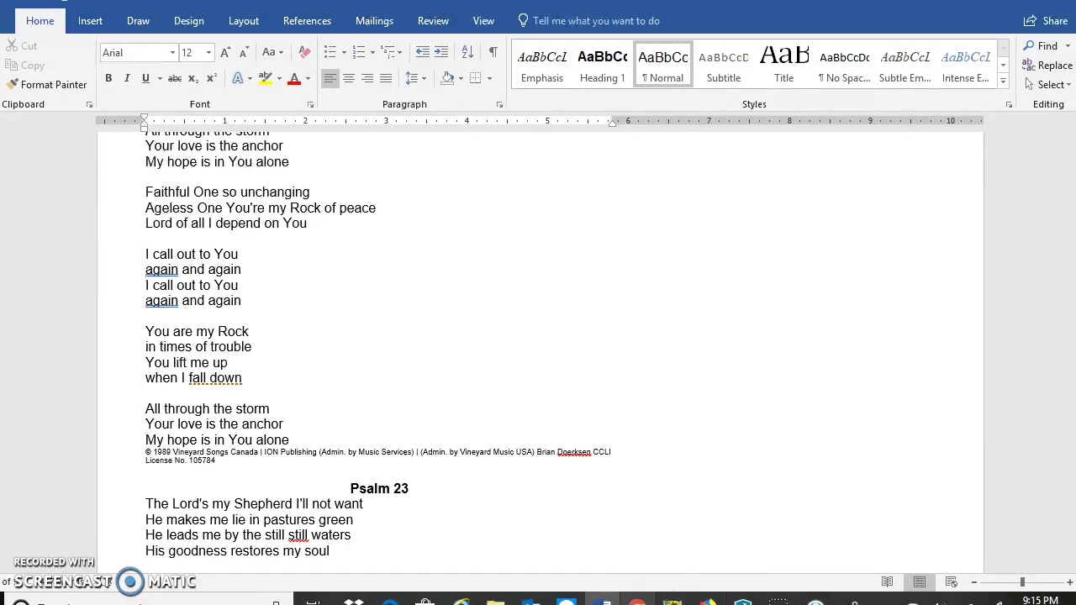
{"action": "left_click", "coordinate": [567, 602]}
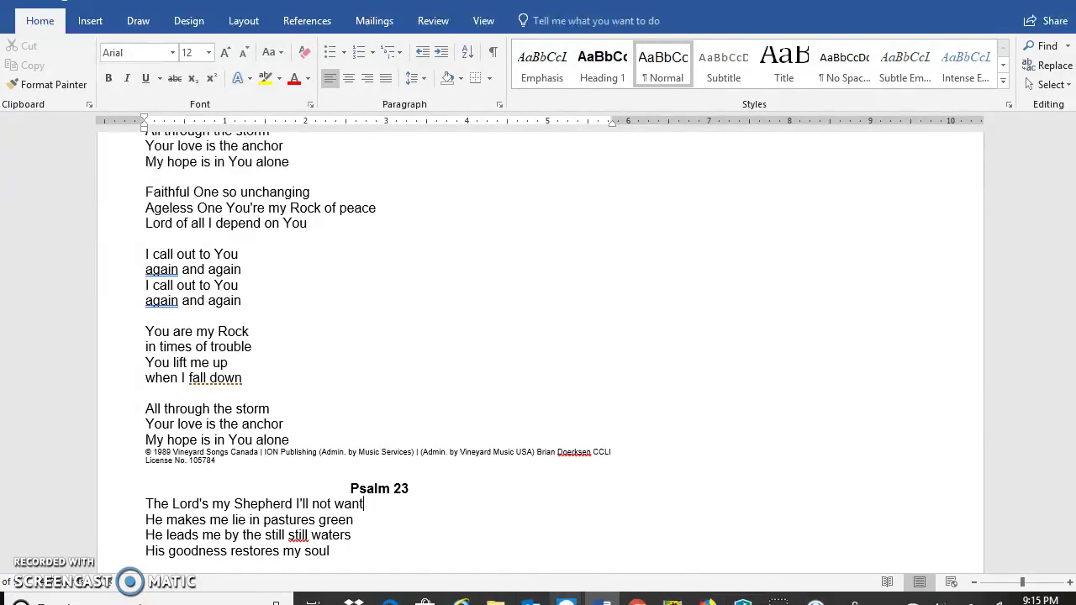
{"action": "left_click", "coordinate": [620, 540]}
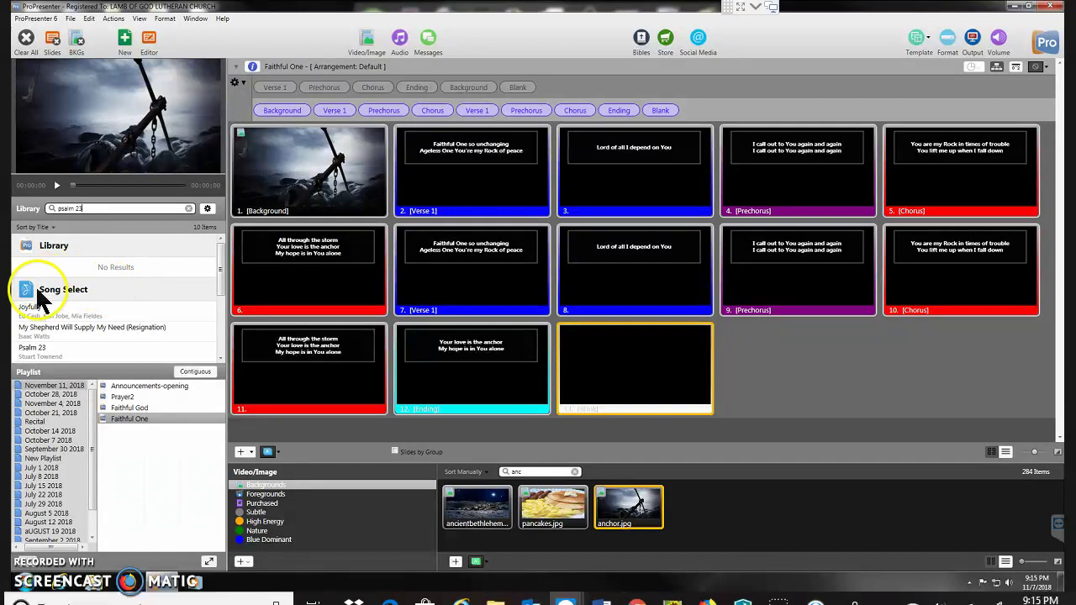
Import Psalm 23 from the Song Select results with the Upper Third Template 1 and the Library Only destination
{"action": "left_click", "coordinate": [40, 353]}
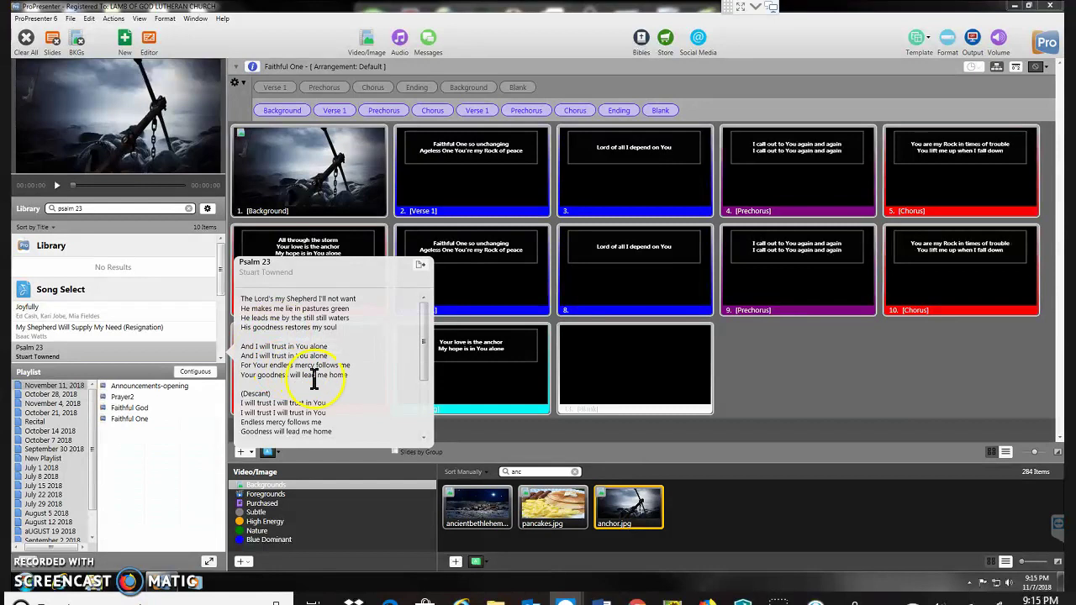
{"action": "left_click", "coordinate": [419, 265]}
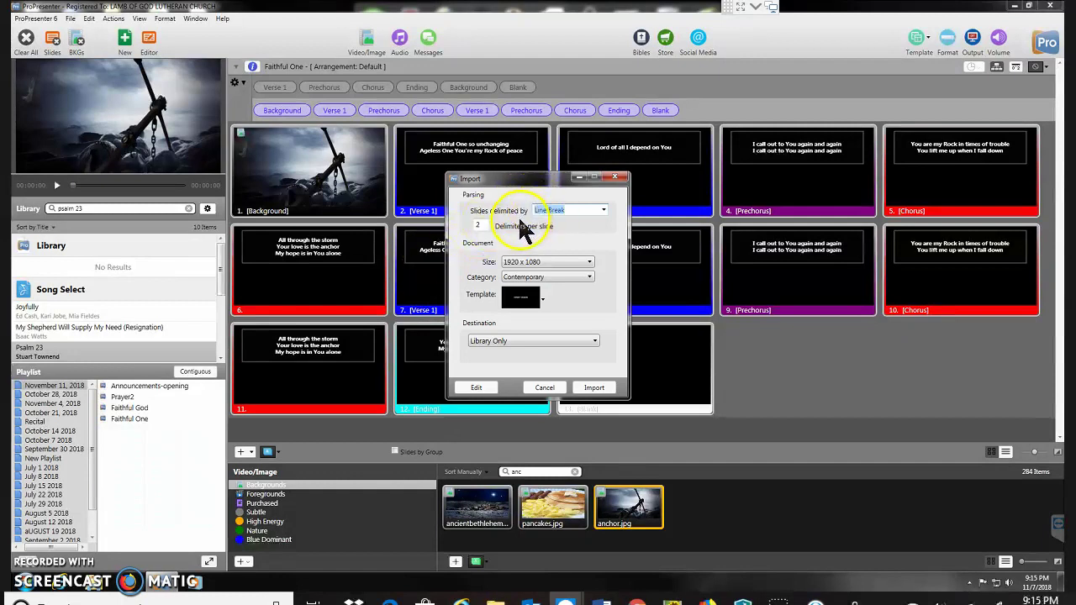
{"action": "left_click", "coordinate": [538, 302]}
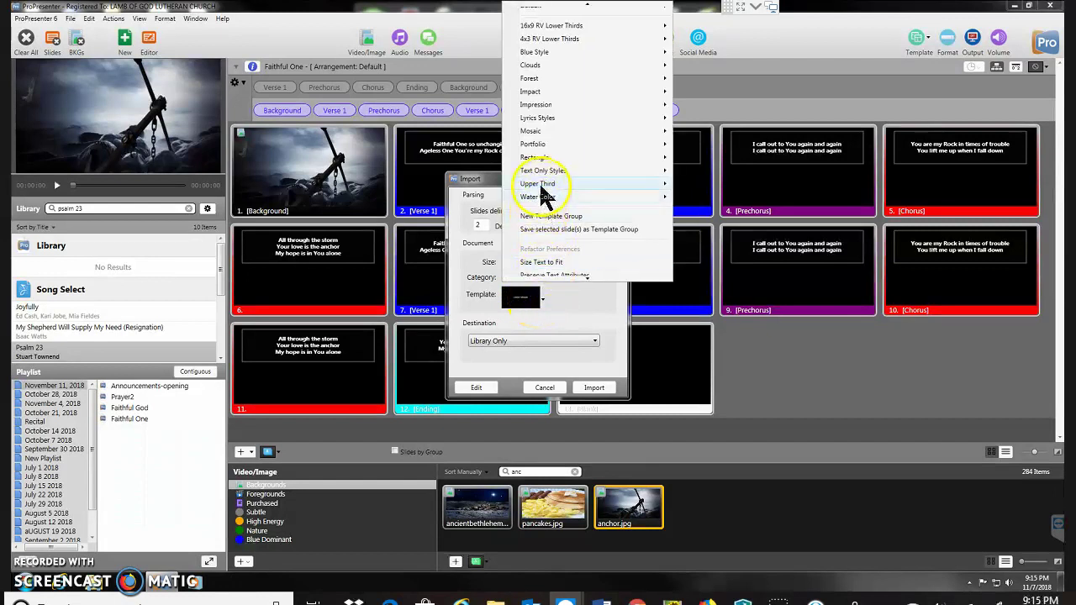
{"action": "mouse_move", "coordinate": [540, 186]}
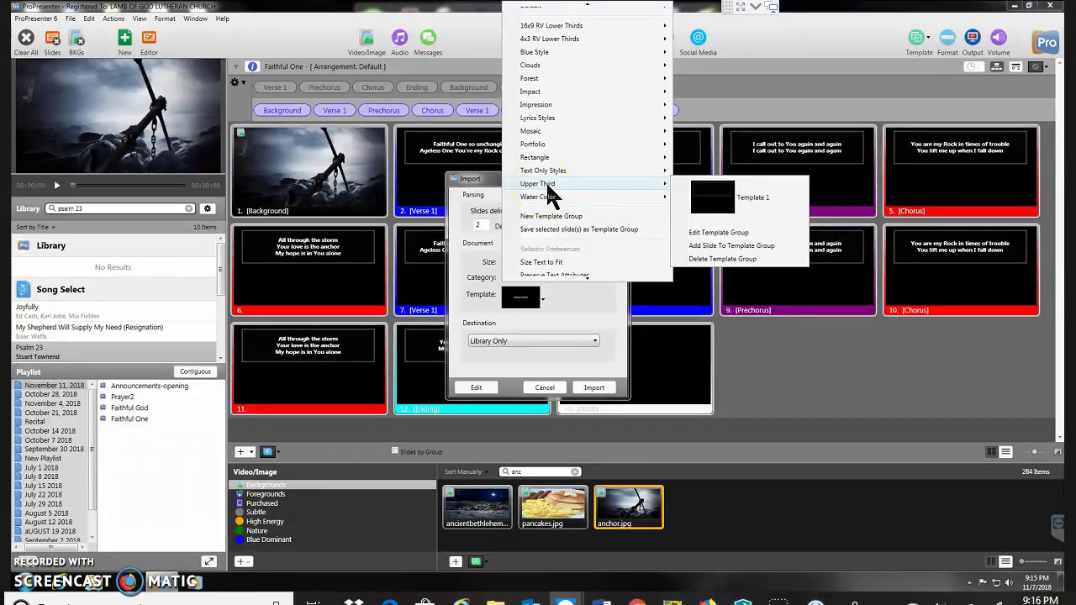
{"action": "left_click", "coordinate": [591, 186]}
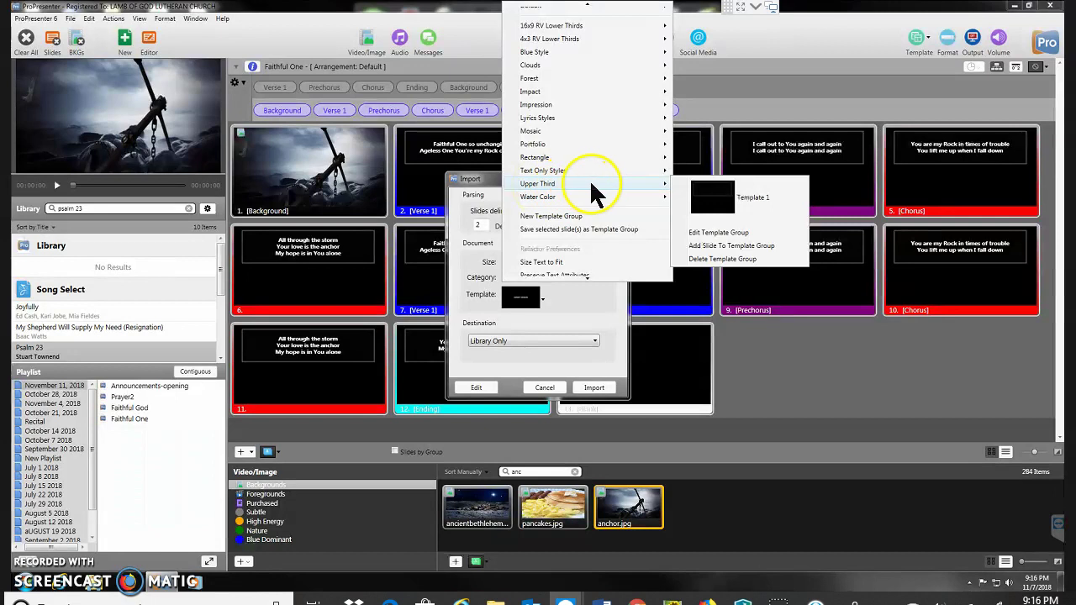
{"action": "left_click", "coordinate": [702, 189]}
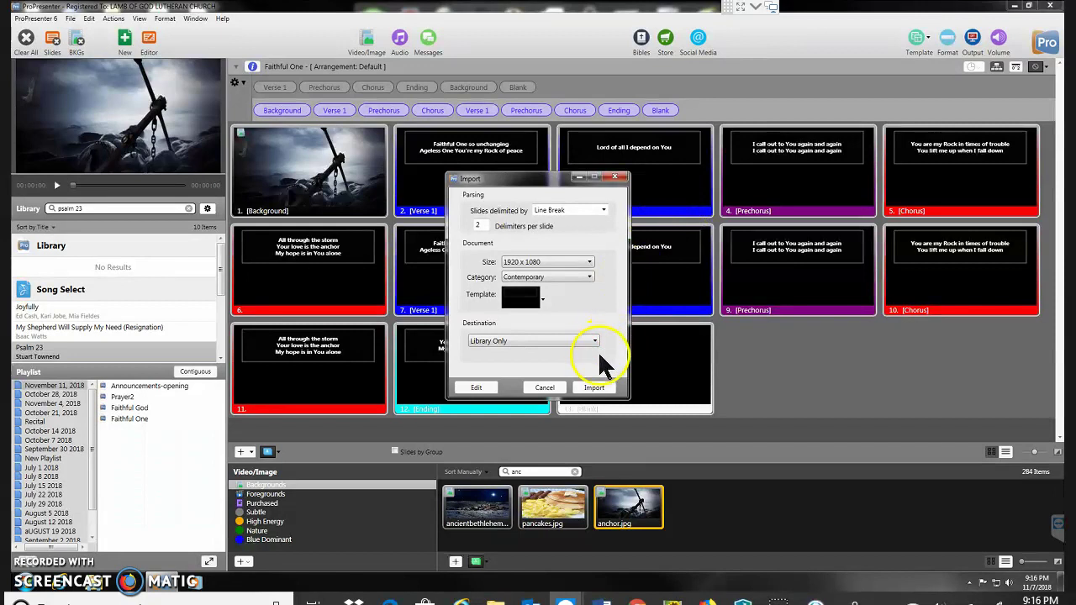
{"action": "left_click", "coordinate": [594, 388]}
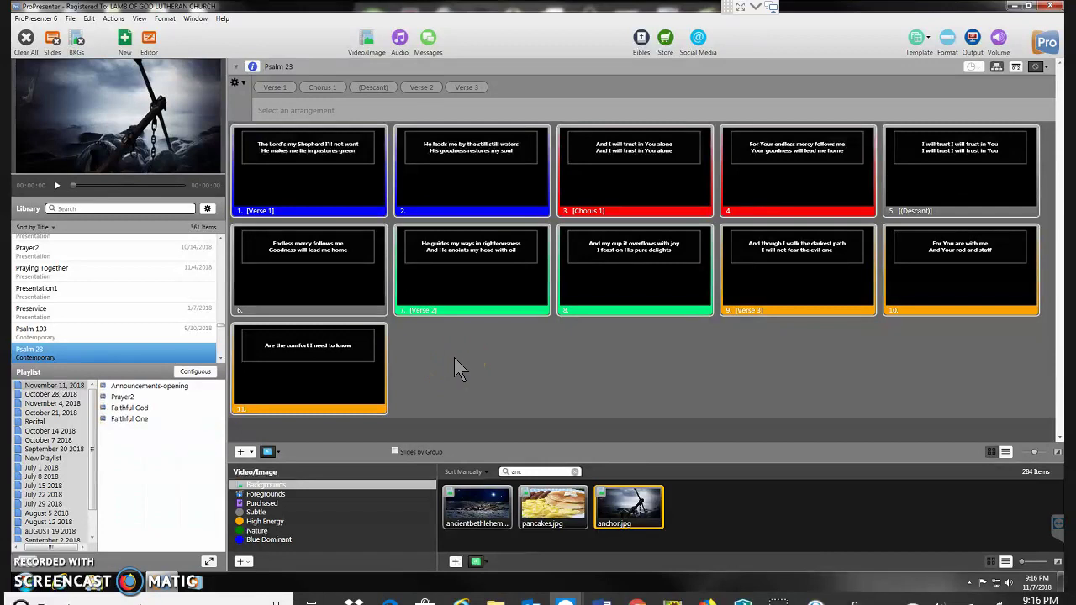
Add a new slide at the end of Psalm 23 and apply the Default template to it
{"action": "left_click", "coordinate": [242, 453]}
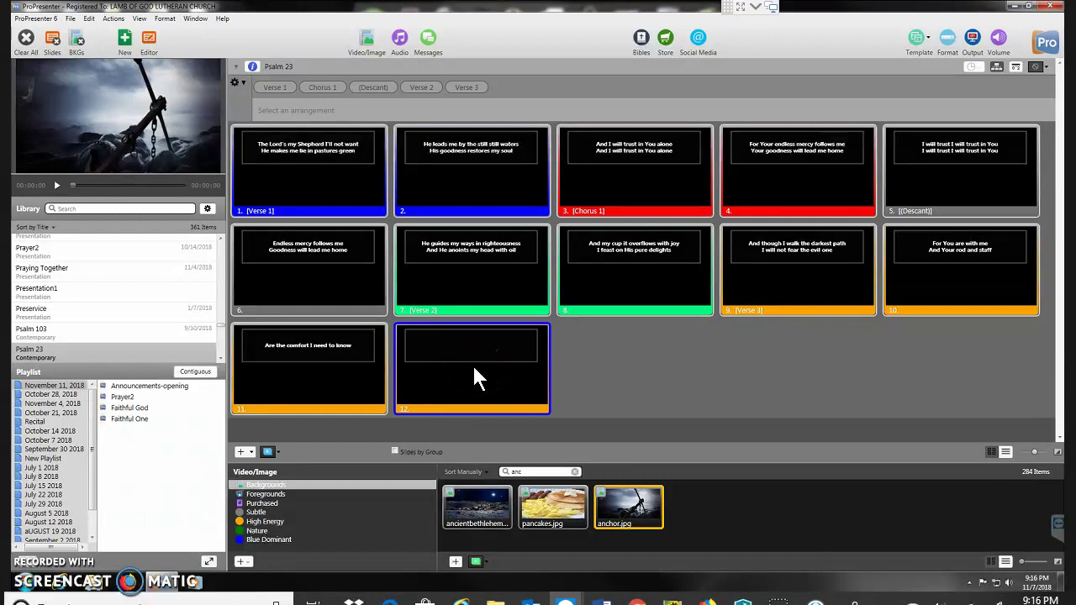
{"action": "right_click", "coordinate": [473, 367]}
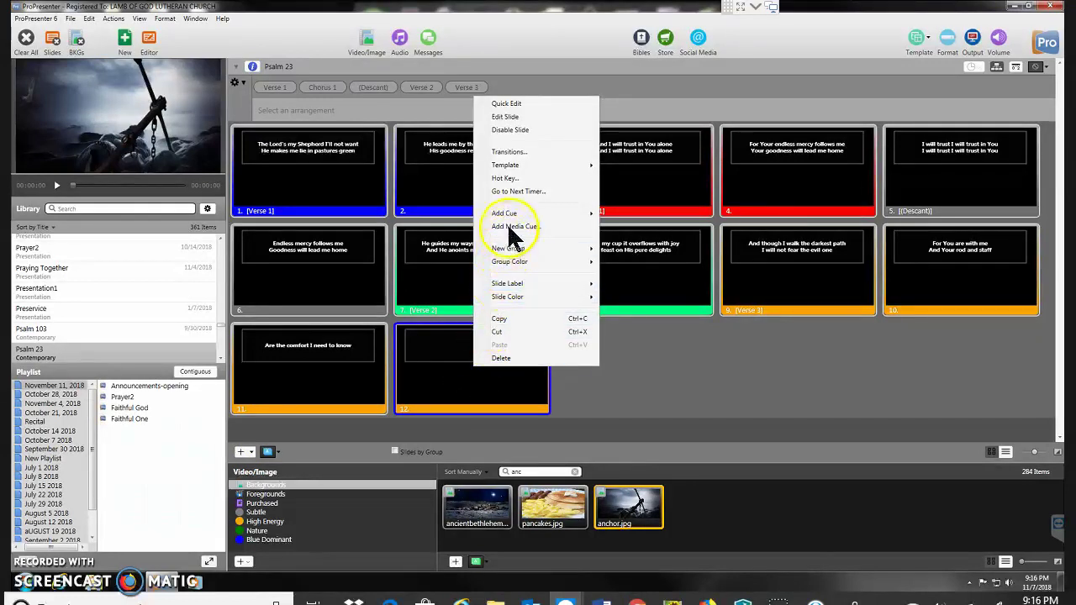
{"action": "mouse_move", "coordinate": [506, 165]}
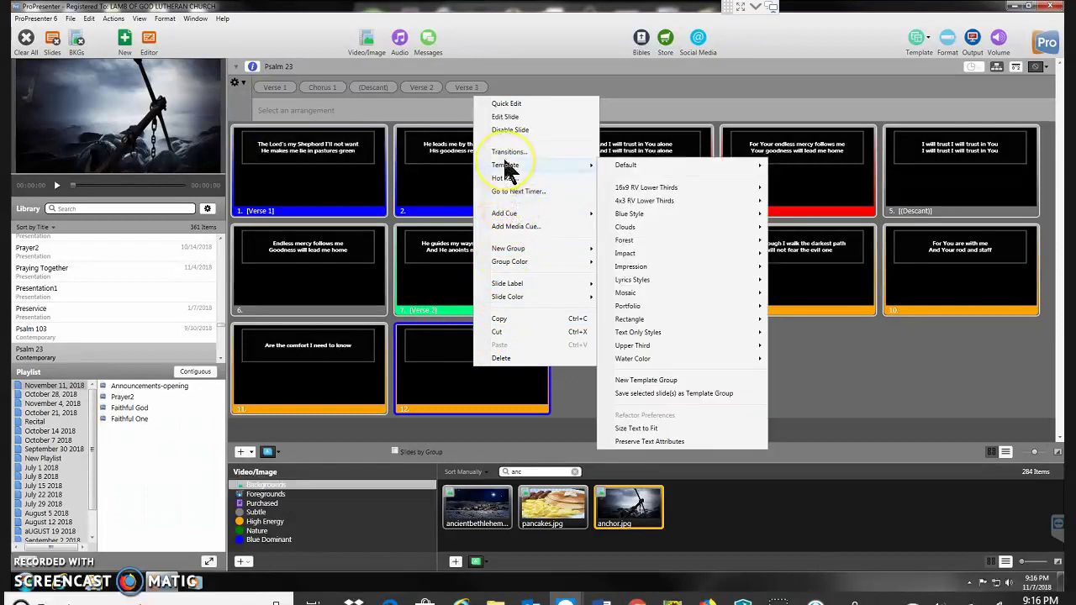
{"action": "mouse_move", "coordinate": [621, 166]}
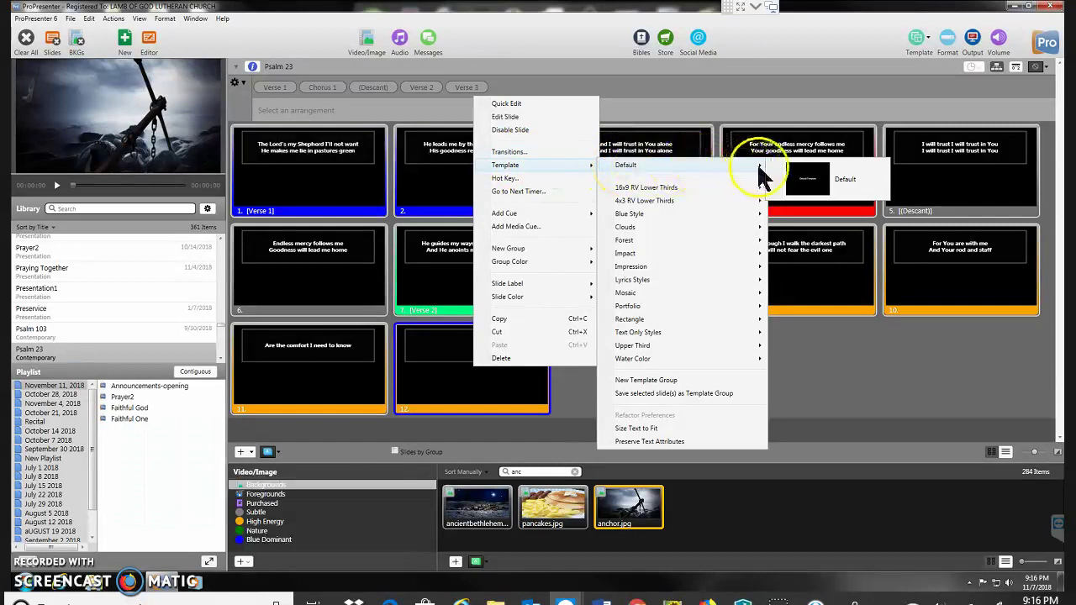
{"action": "left_click", "coordinate": [806, 171]}
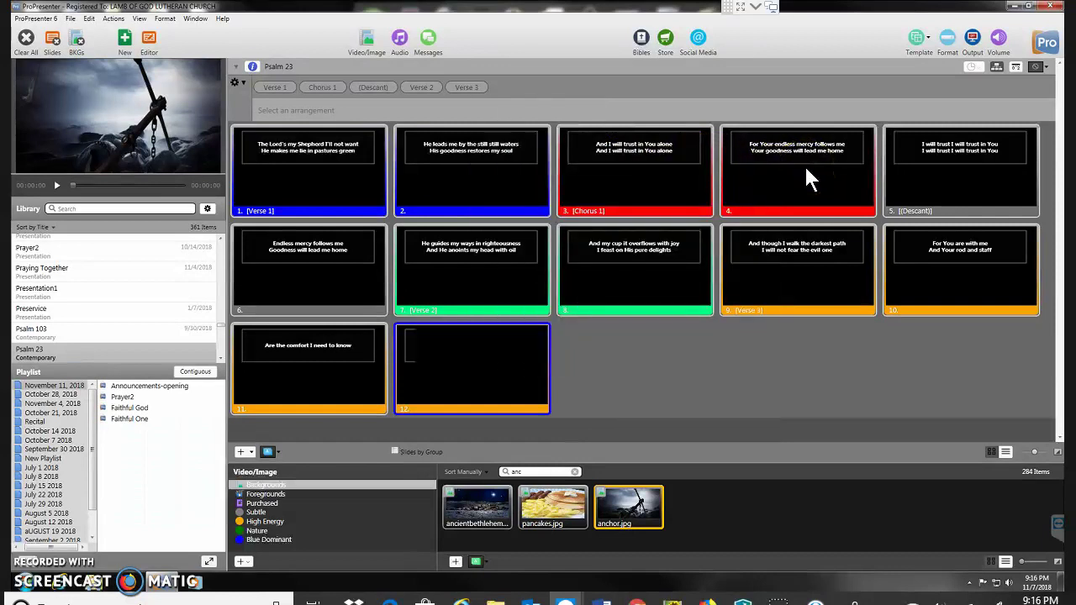
Assign the new empty slide 12 to the Background group
{"action": "right_click", "coordinate": [444, 385]}
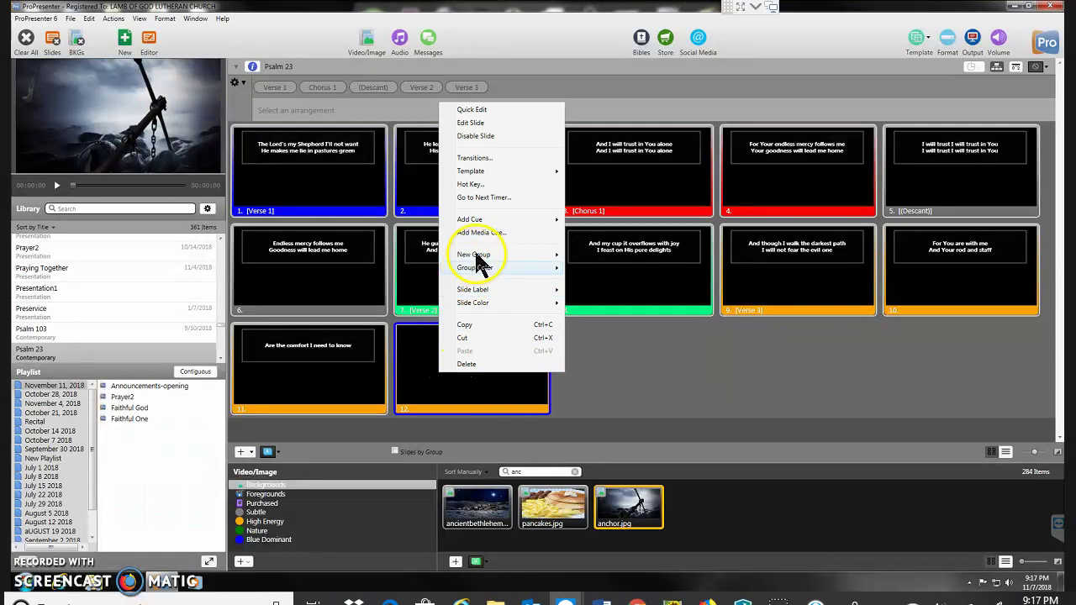
{"action": "mouse_move", "coordinate": [538, 254]}
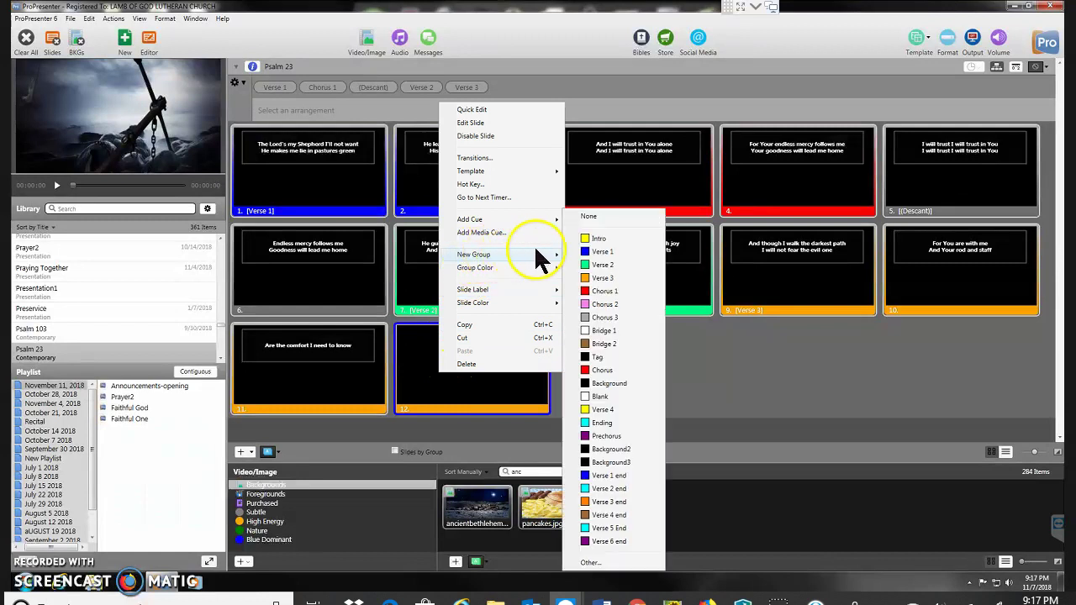
{"action": "left_click", "coordinate": [592, 383]}
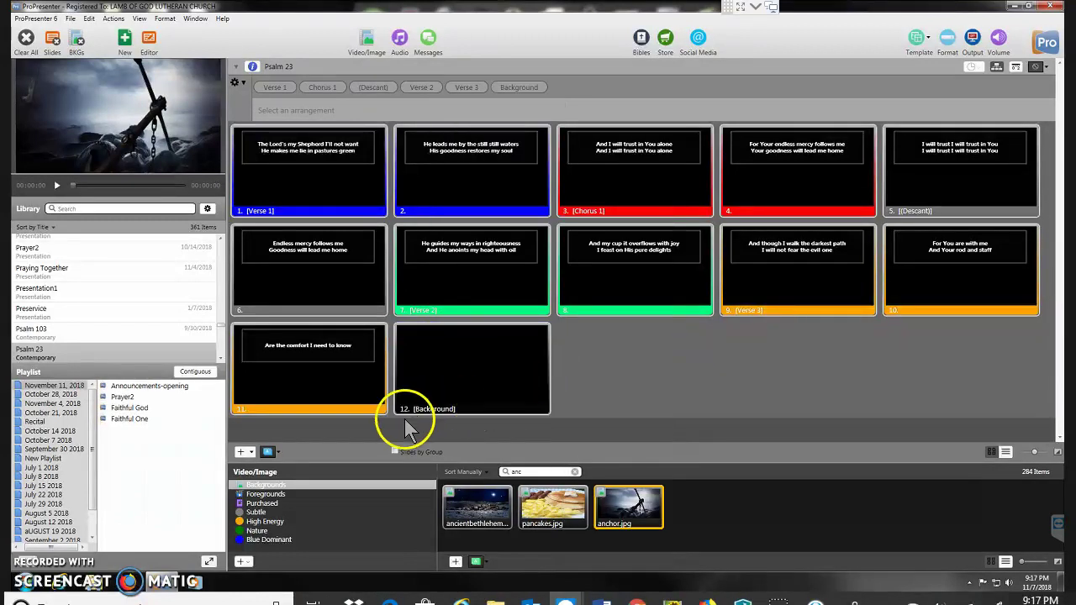
Add another slide at the end of Psalm 23 and assign it to the Blank group
{"action": "left_click", "coordinate": [241, 452]}
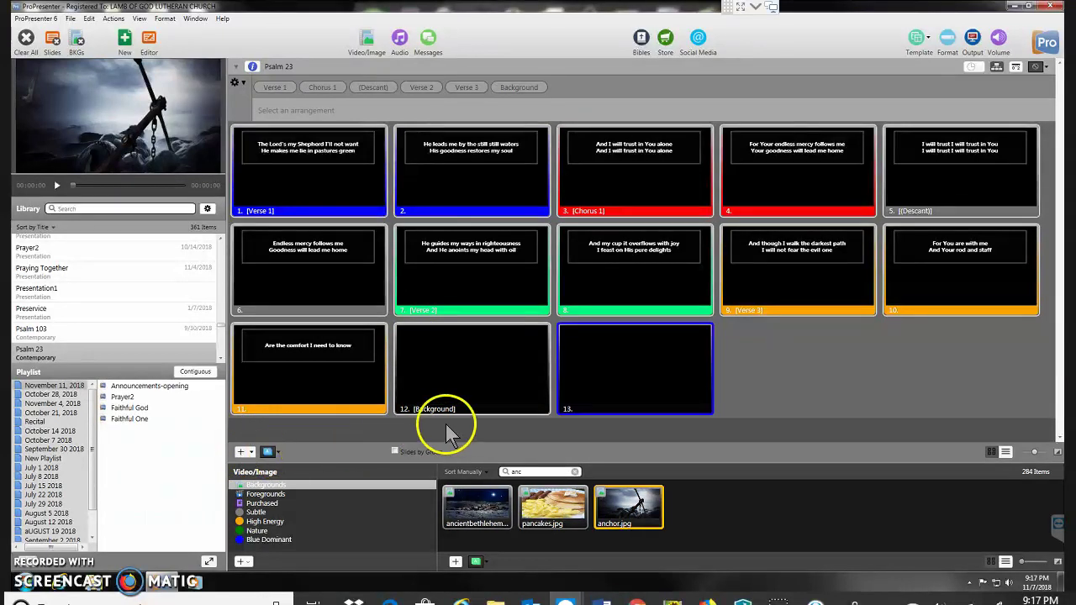
{"action": "right_click", "coordinate": [618, 375]}
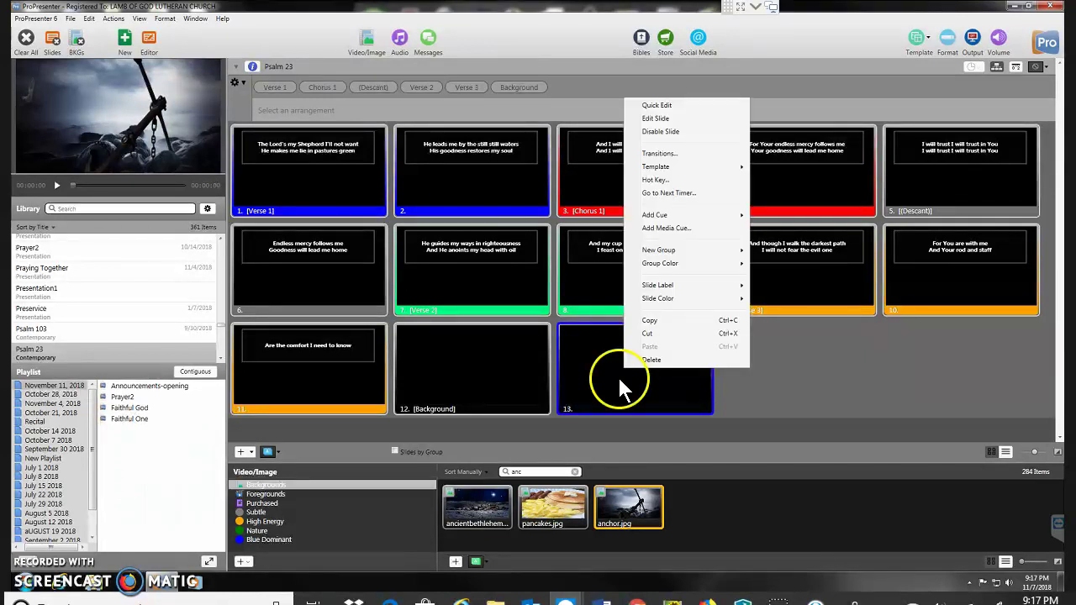
{"action": "mouse_move", "coordinate": [655, 265]}
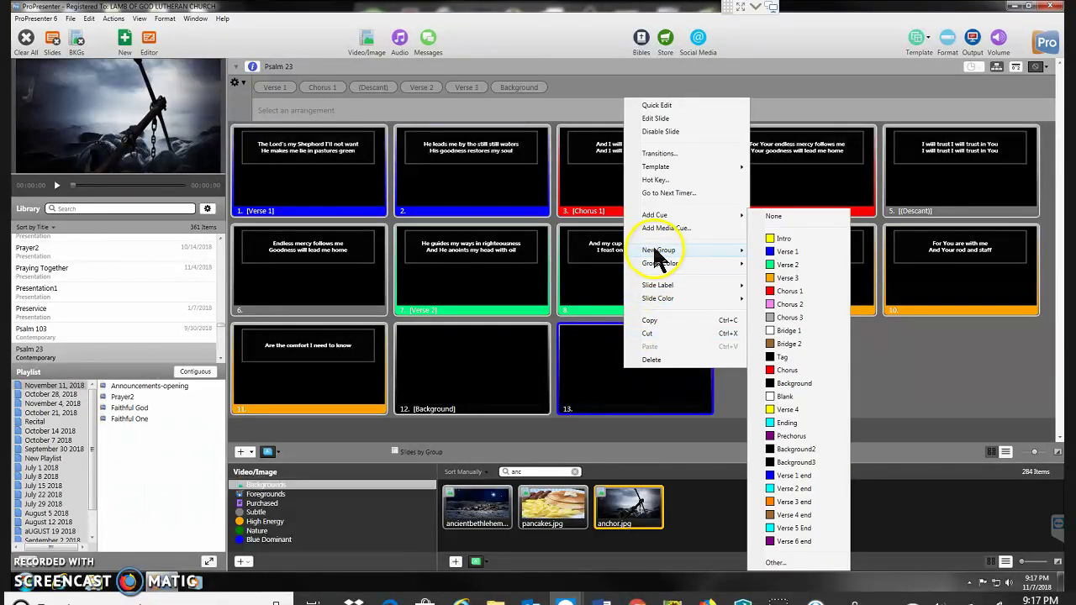
{"action": "left_click", "coordinate": [781, 397]}
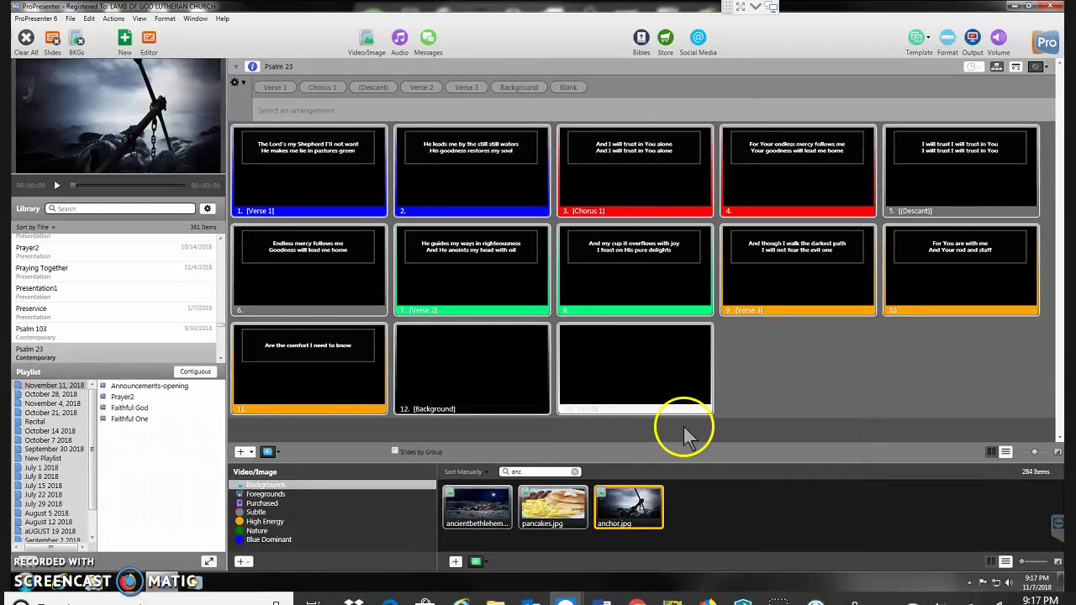
Replace the media search term with "shep" to look for a shepherd background, then clear the search
{"action": "left_click", "coordinate": [497, 395]}
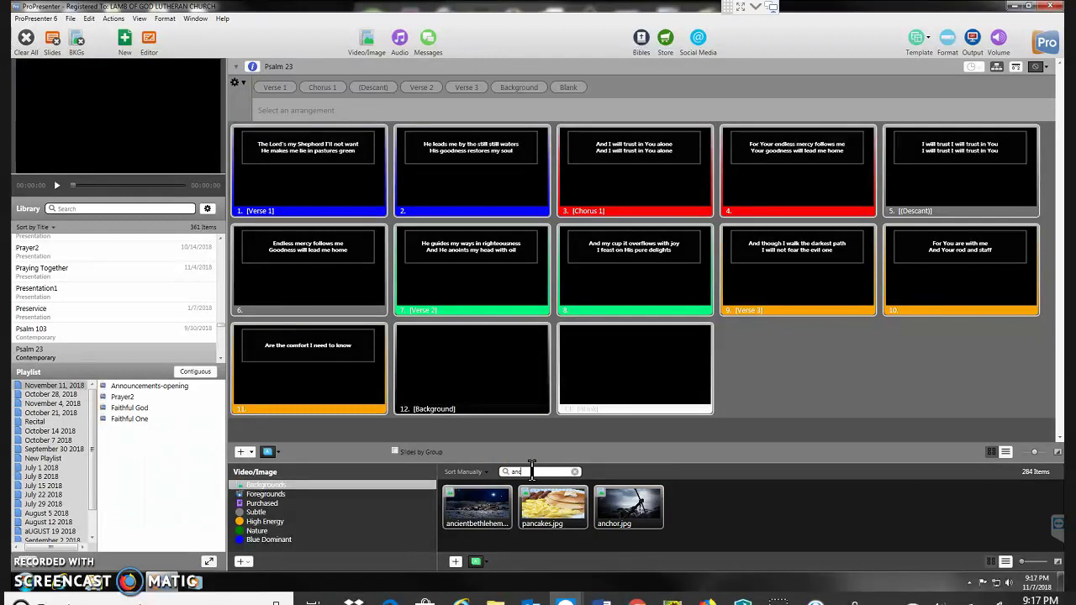
{"action": "key", "text": "BackSpace"}
{"action": "key", "text": "BackSpace"}
{"action": "key", "text": "BackSpace"}
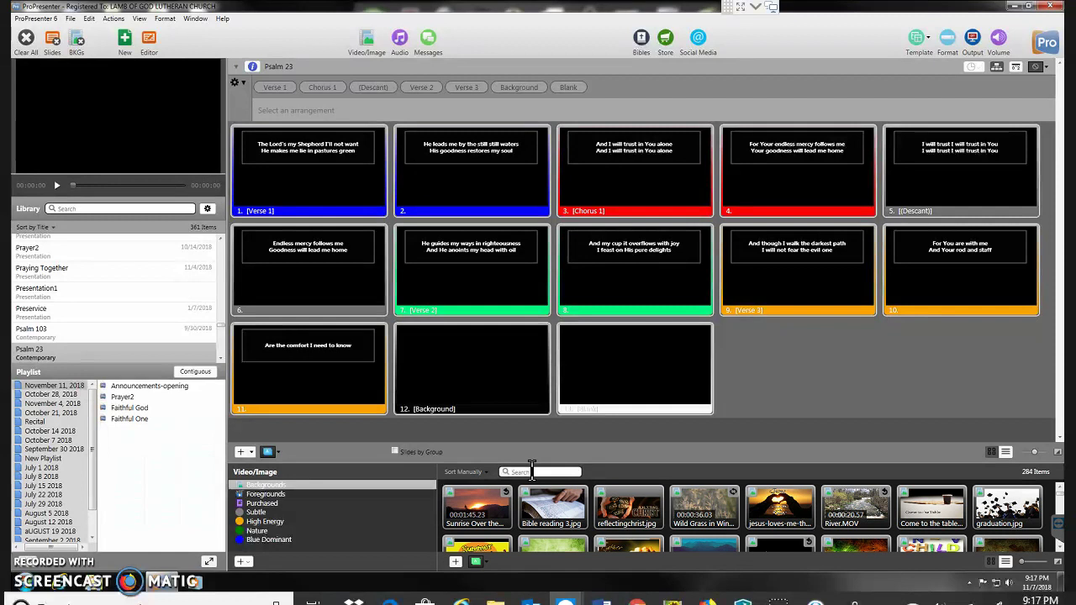
{"action": "type", "text": "s"}
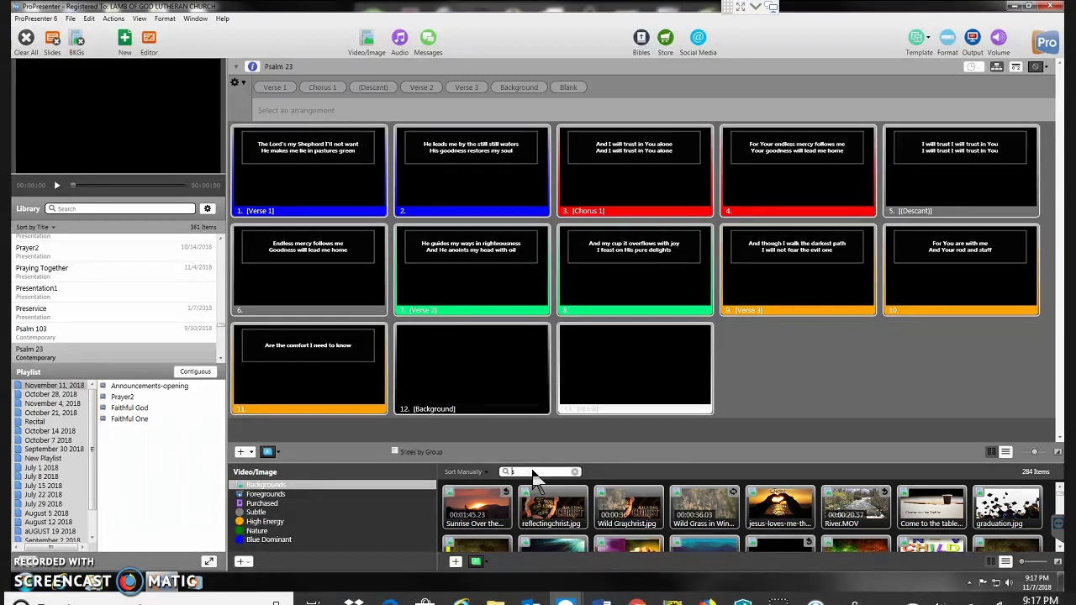
{"action": "type", "text": "hep"}
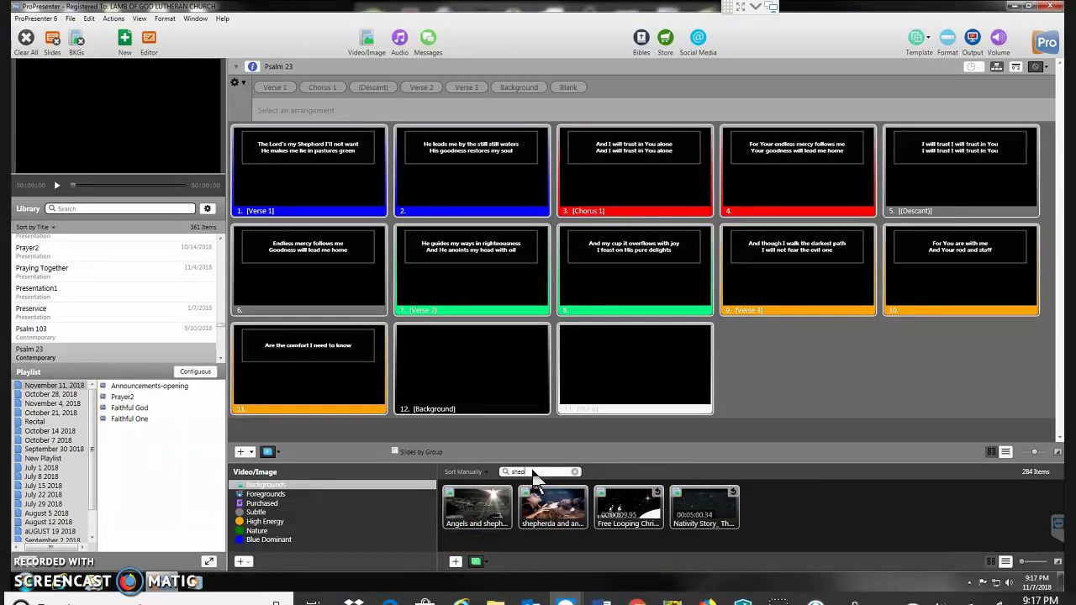
{"action": "key", "text": "BackSpace"}
{"action": "key", "text": "BackSpace"}
{"action": "key", "text": "BackSpace"}
{"action": "key", "text": "BackSpace"}
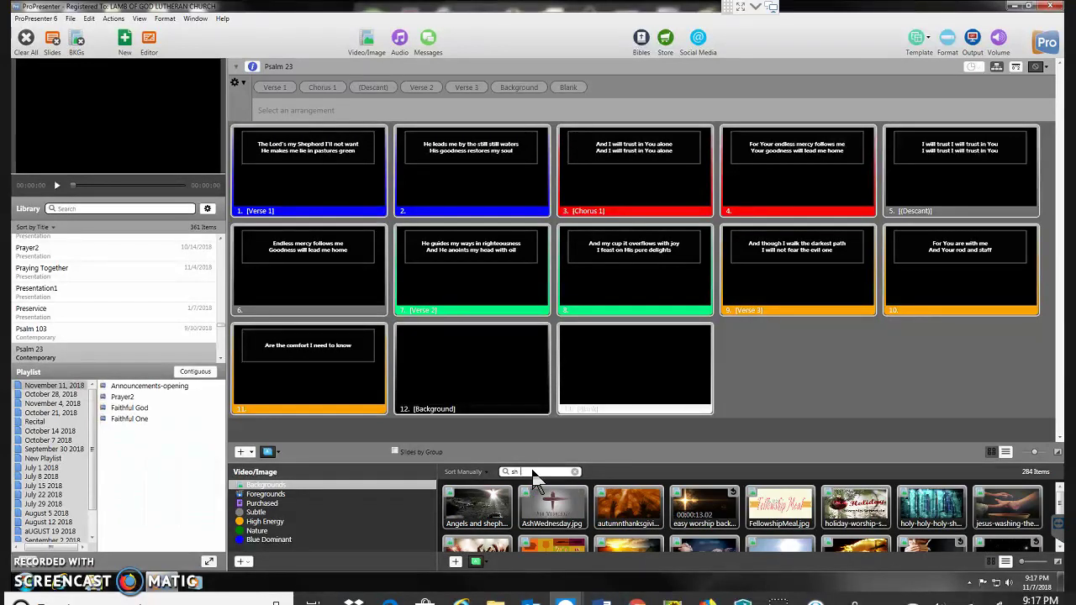
Open the file browser for adding a new media item to the Backgrounds collection
{"action": "left_click", "coordinate": [456, 553]}
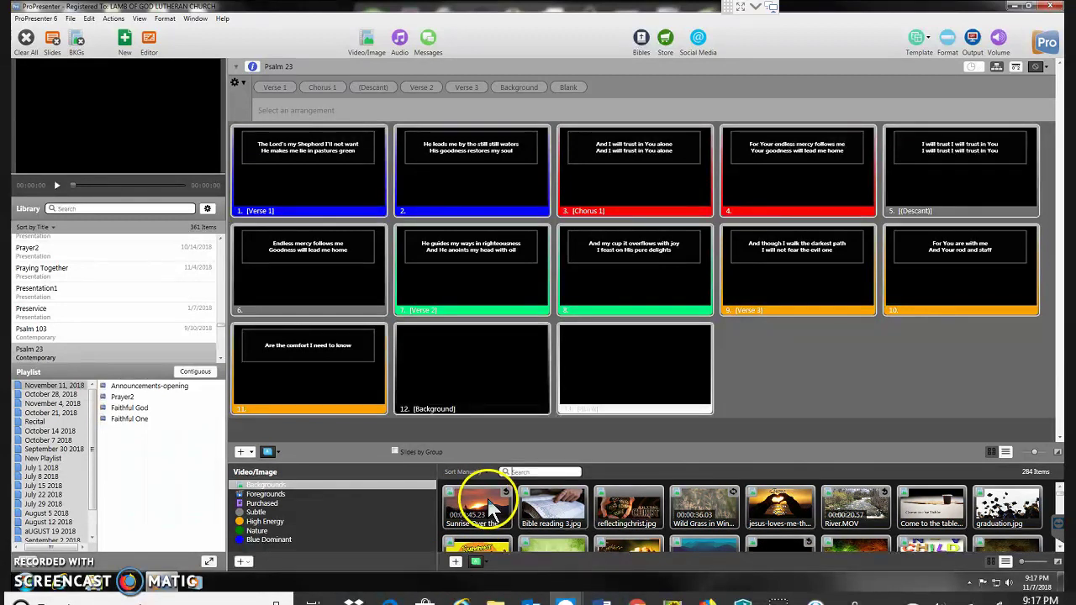
{"action": "left_click_drag", "start_coordinate": [480, 506], "coordinate": [454, 575]}
{"action": "left_click", "coordinate": [454, 563]}
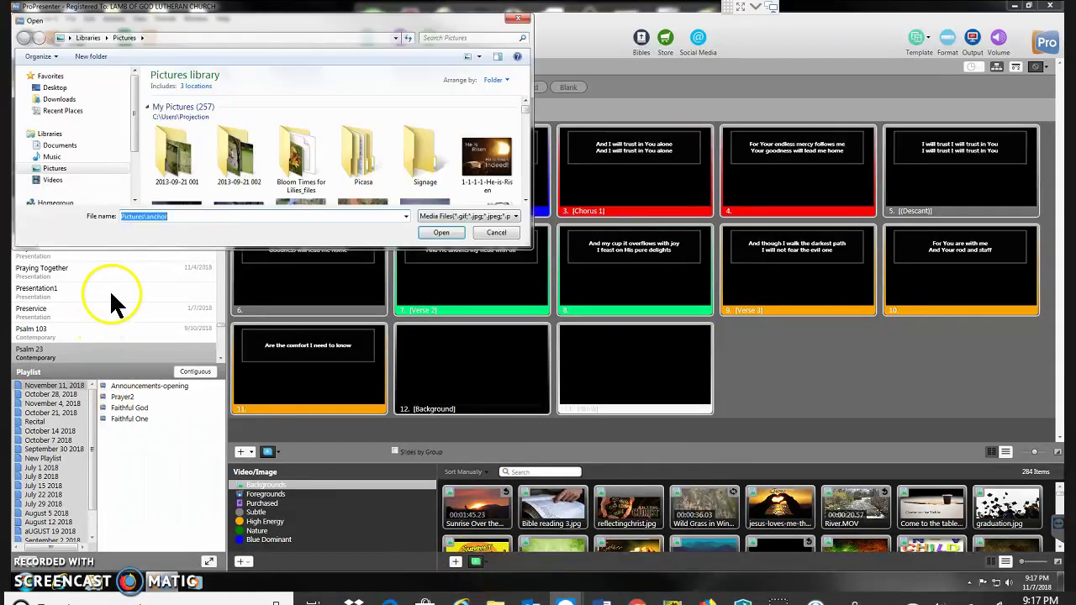
Try to look up a picture starting with "sh" under C:\Users\Projection in the file name entry
{"action": "left_click", "coordinate": [173, 216]}
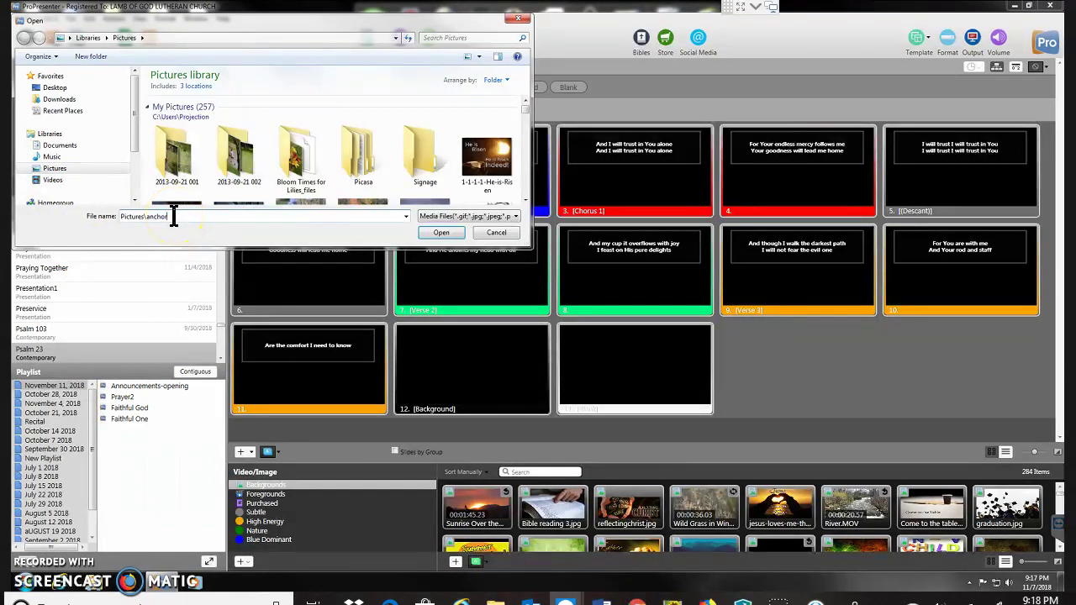
{"action": "key", "text": "BackSpace"}
{"action": "key", "text": "BackSpace"}
{"action": "key", "text": "BackSpace"}
{"action": "key", "text": "BackSpace"}
{"action": "key", "text": "BackSpace"}
{"action": "key", "text": "BackSpace"}
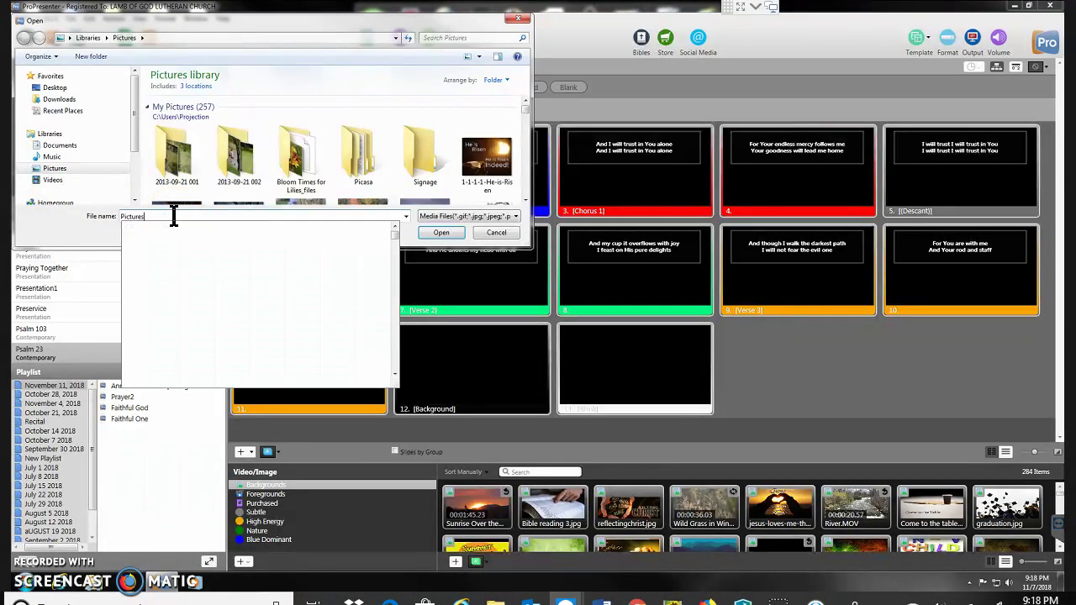
{"action": "key", "text": "BackSpace"}
{"action": "key", "text": "BackSpace"}
{"action": "key", "text": "BackSpace"}
{"action": "key", "text": "BackSpace"}
{"action": "key", "text": "BackSpace"}
{"action": "key", "text": "BackSpace"}
{"action": "key", "text": "BackSpace"}
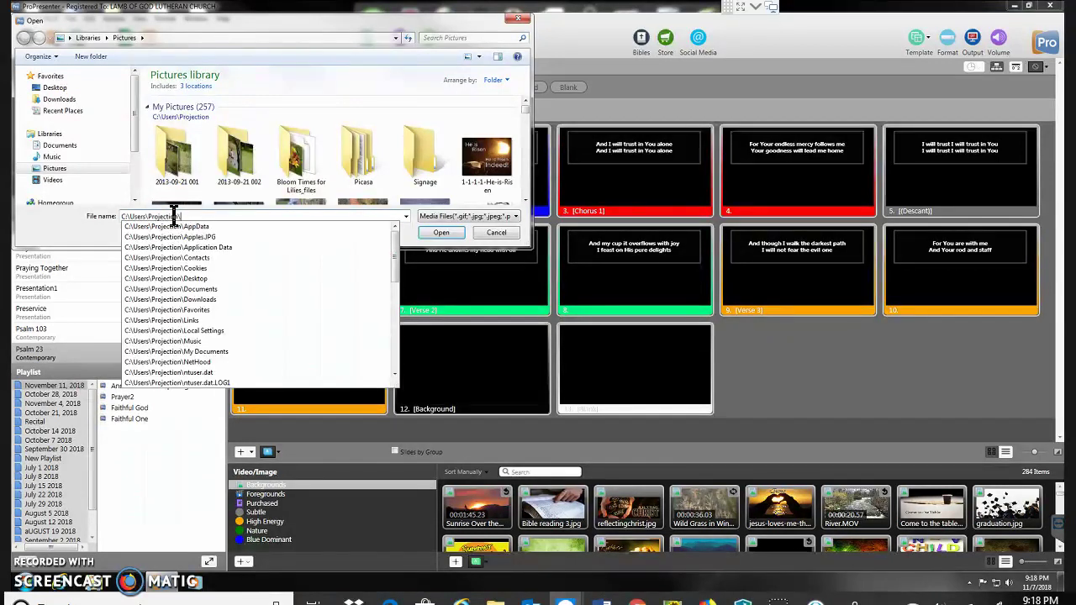
{"action": "type", "text": "sh"}
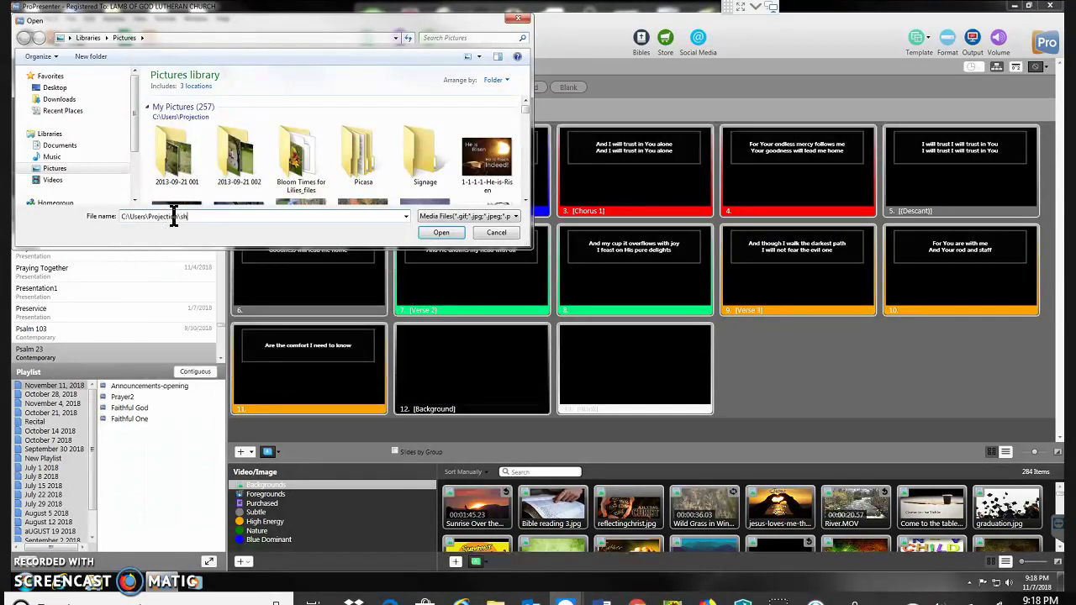
Clear the path in the file name entry and try looking up a picture starting with "shee"
{"action": "key", "text": "BackSpace"}
{"action": "key", "text": "BackSpace"}
{"action": "key", "text": "BackSpace"}
{"action": "key", "text": "BackSpace"}
{"action": "key", "text": "BackSpace"}
{"action": "key", "text": "BackSpace"}
{"action": "key", "text": "BackSpace"}
{"action": "key", "text": "BackSpace"}
{"action": "key", "text": "BackSpace"}
{"action": "key", "text": "BackSpace"}
{"action": "key", "text": "BackSpace"}
{"action": "key", "text": "BackSpace"}
{"action": "key", "text": "BackSpace"}
{"action": "key", "text": "BackSpace"}
{"action": "key", "text": "BackSpace"}
{"action": "key", "text": "BackSpace"}
{"action": "key", "text": "BackSpace"}
{"action": "key", "text": "BackSpace"}
{"action": "key", "text": "BackSpace"}
{"action": "key", "text": "BackSpace"}
{"action": "key", "text": "BackSpace"}
{"action": "key", "text": "BackSpace"}
{"action": "type", "text": "sh"}
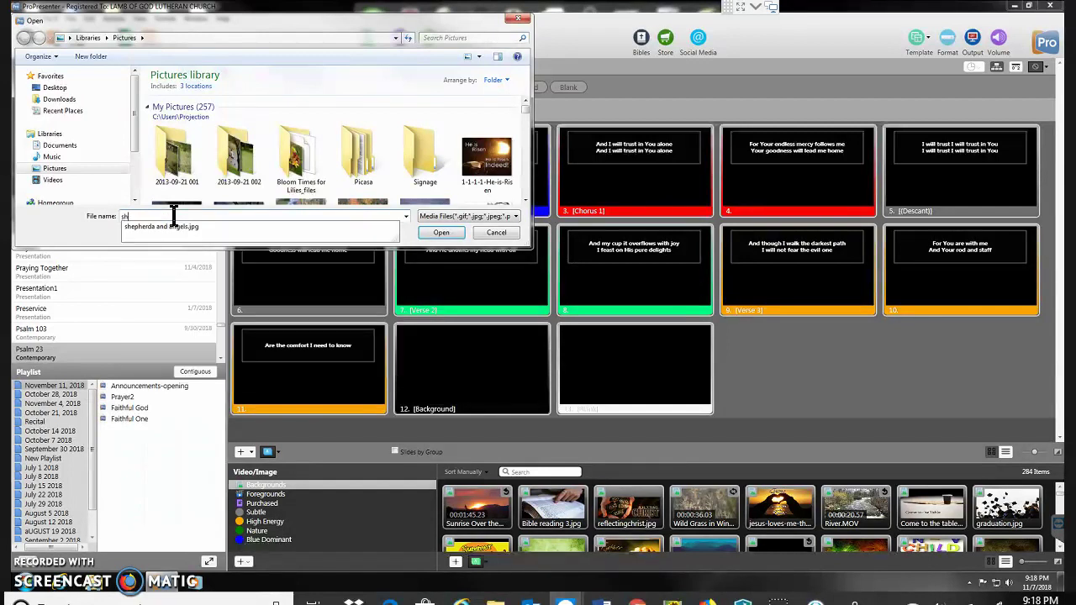
{"action": "type", "text": "ee"}
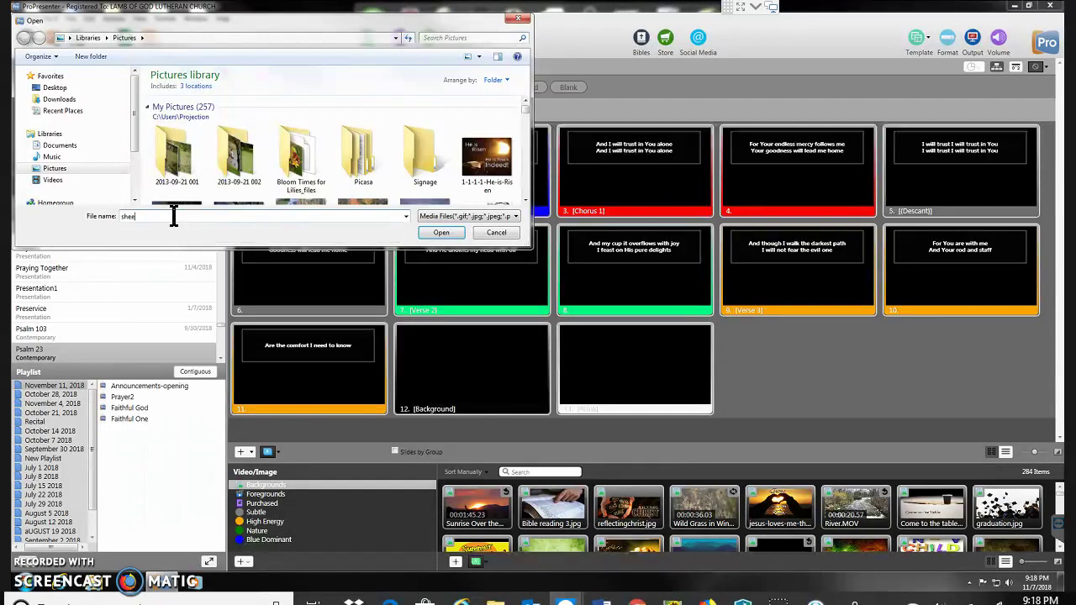
{"action": "key", "text": "BackSpace"}
{"action": "key", "text": "BackSpace"}
{"action": "key", "text": "BackSpace"}
{"action": "key", "text": "BackSpace"}
Try to open a picture named "shepherd" from the Pictures library
{"action": "left_click", "coordinate": [212, 216]}
{"action": "type", "text": "she"}
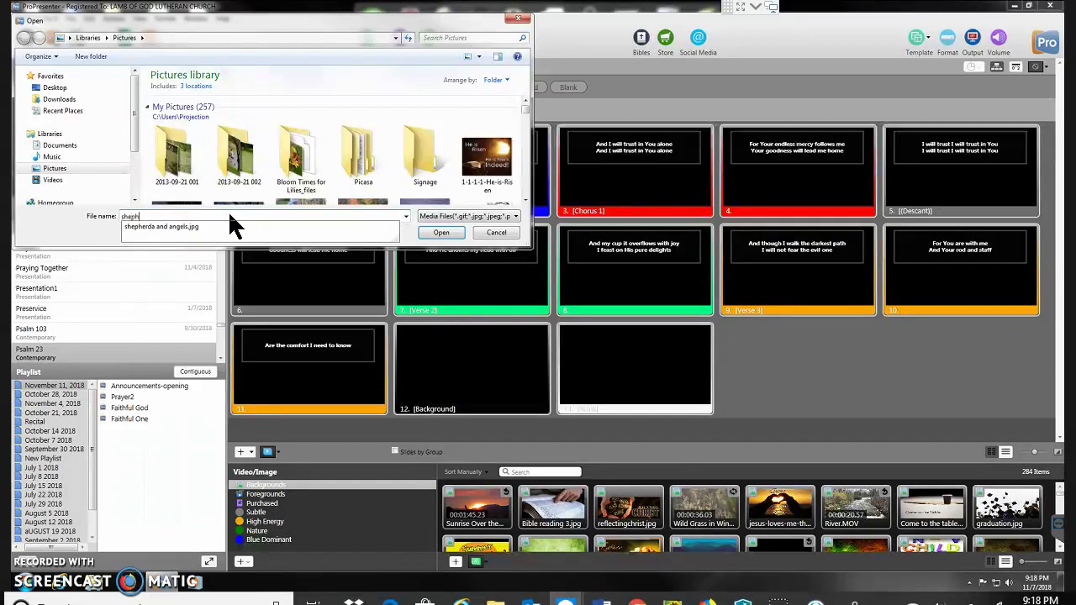
{"action": "key", "text": "Return"}
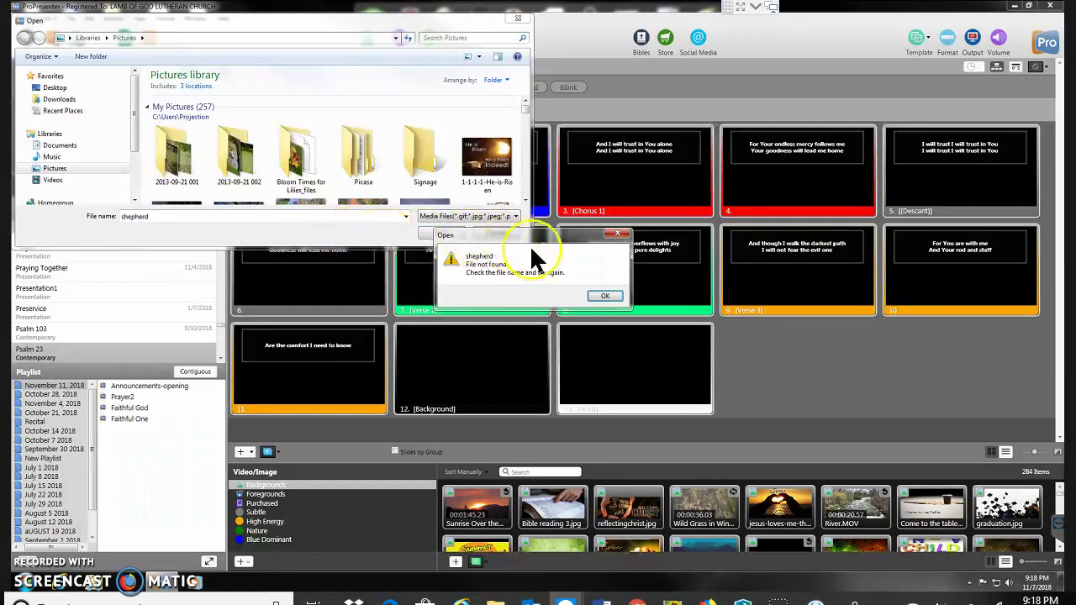
{"action": "left_click", "coordinate": [610, 301]}
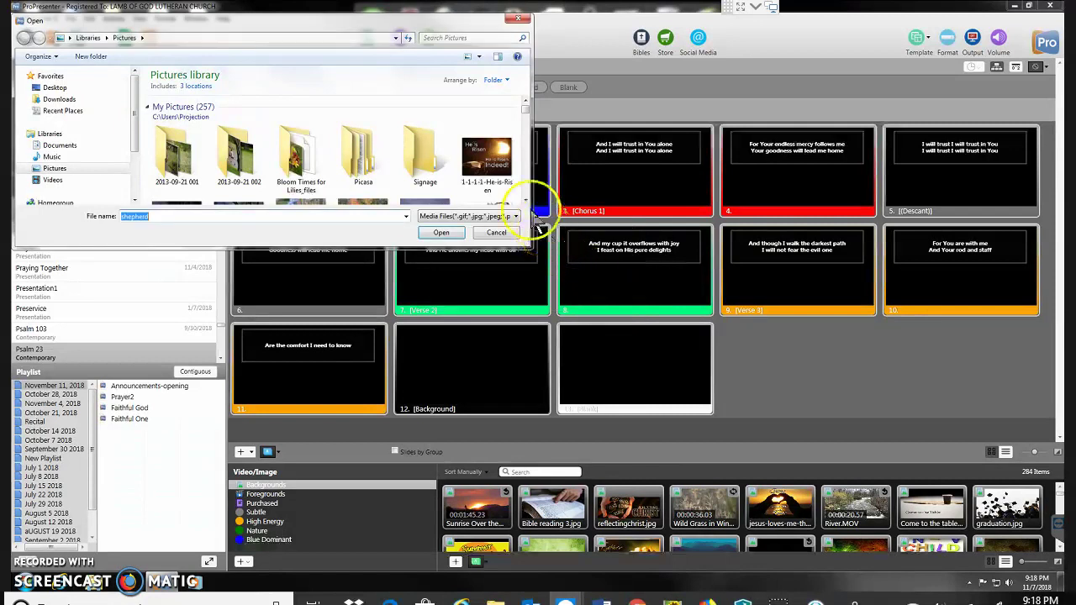
Browse the thumbnails in the Pictures library for a shepherd picture suitable as a background
{"action": "scroll", "coordinate": [525, 201], "scroll_direction": "down", "scroll_amount": 3}
{"action": "scroll", "coordinate": [528, 209], "scroll_direction": "down", "scroll_amount": 3}
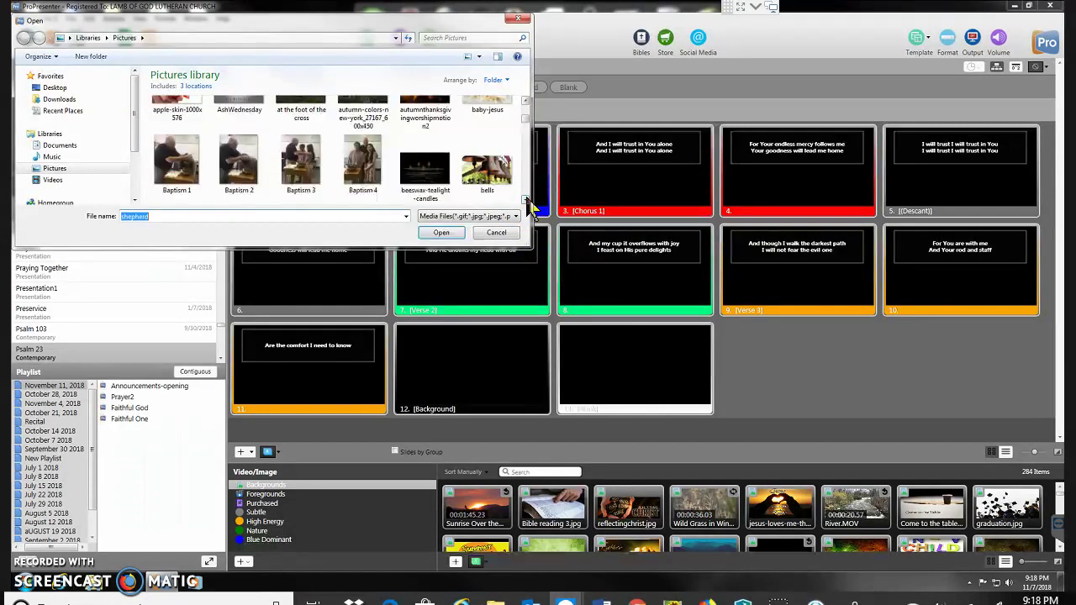
{"action": "scroll", "coordinate": [527, 208], "scroll_direction": "down", "scroll_amount": 3}
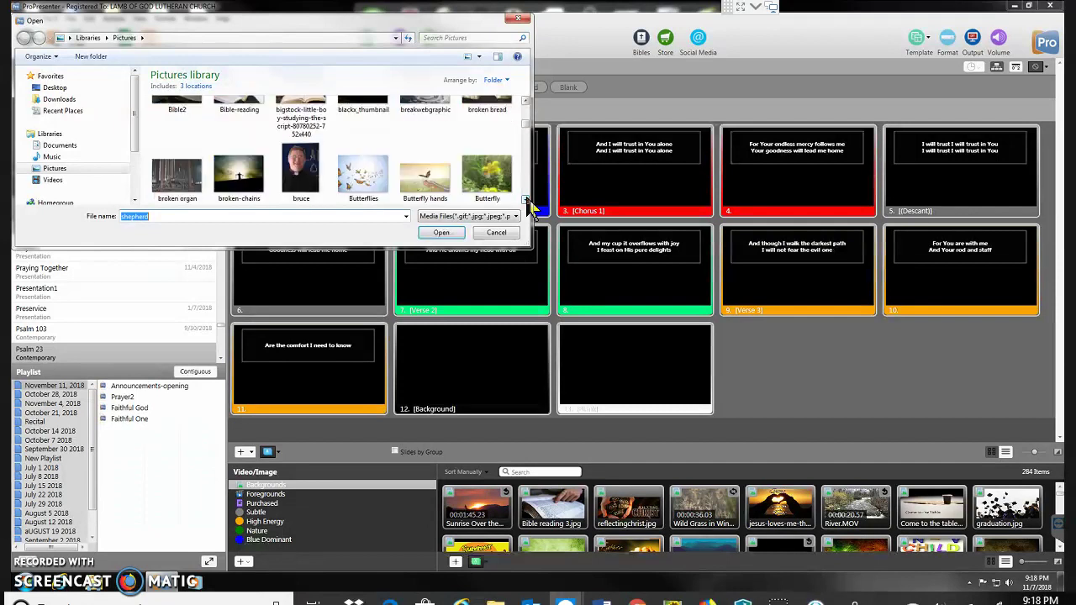
{"action": "scroll", "coordinate": [530, 208], "scroll_direction": "down", "scroll_amount": 3}
{"action": "scroll", "coordinate": [529, 208], "scroll_direction": "down", "scroll_amount": 5}
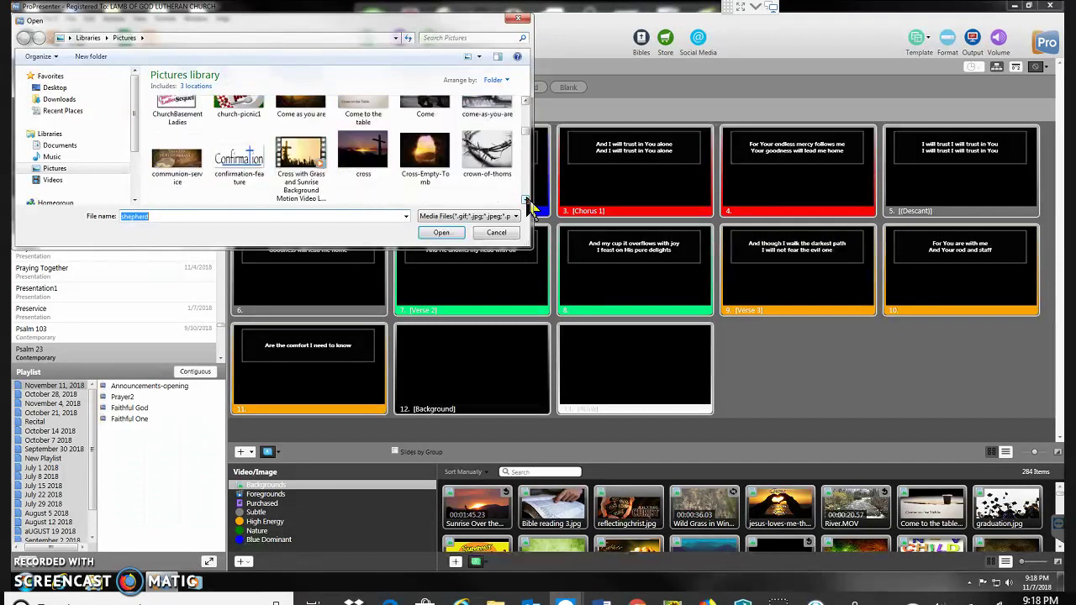
{"action": "scroll", "coordinate": [529, 209], "scroll_direction": "down", "scroll_amount": 3}
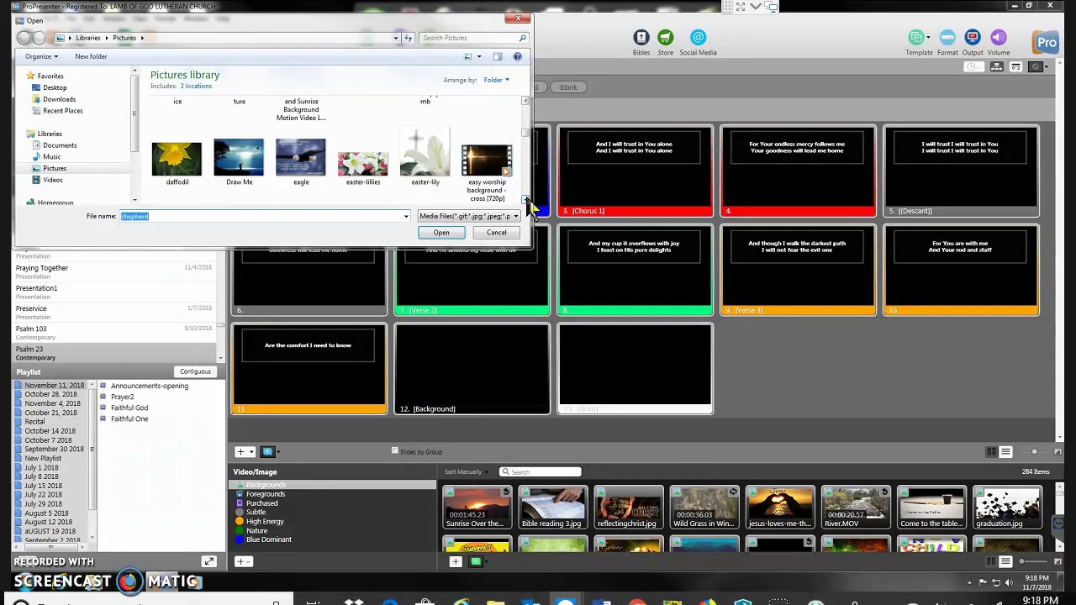
{"action": "scroll", "coordinate": [530, 208], "scroll_direction": "down", "scroll_amount": 2}
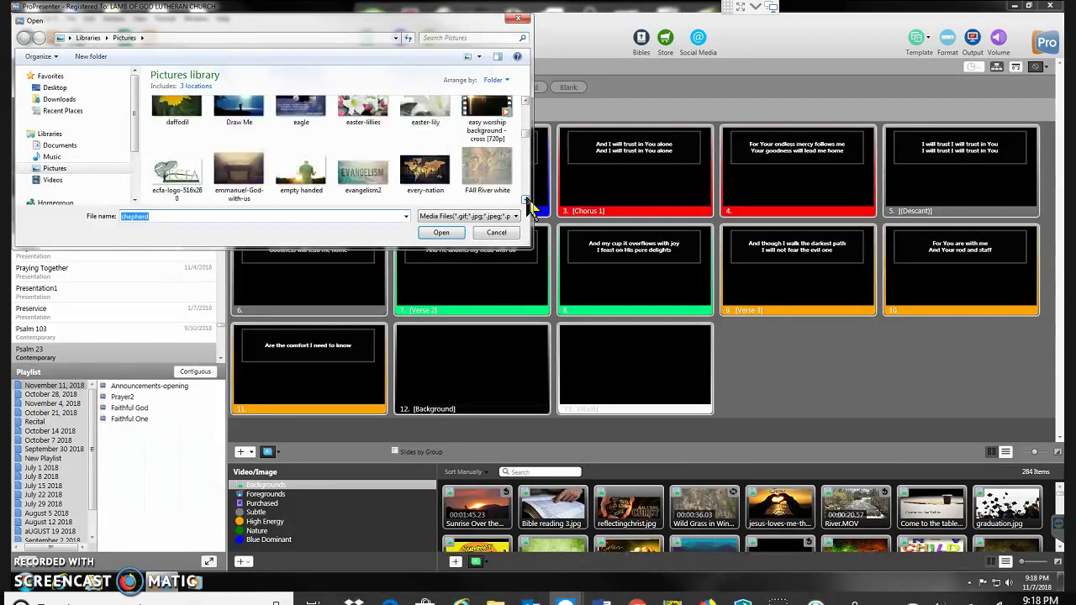
{"action": "scroll", "coordinate": [530, 209], "scroll_direction": "down", "scroll_amount": 2}
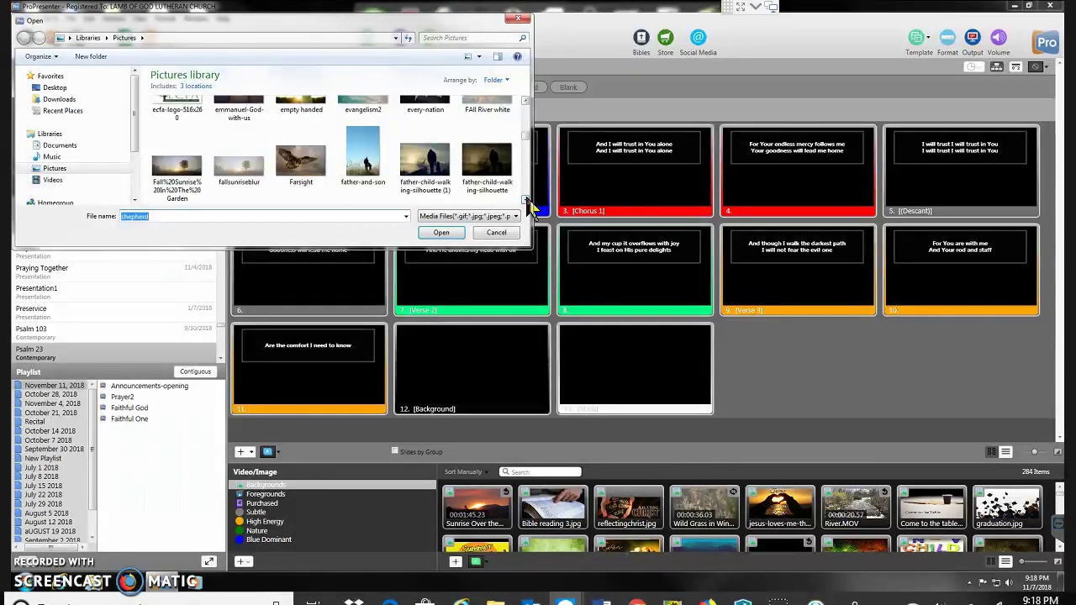
{"action": "scroll", "coordinate": [529, 203], "scroll_direction": "down", "scroll_amount": 2}
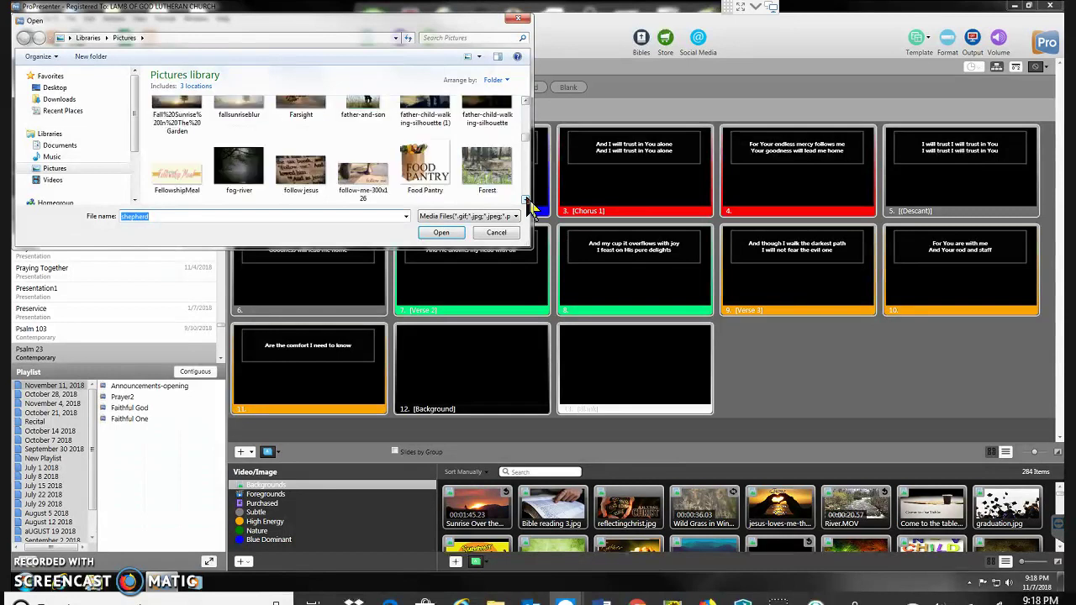
{"action": "scroll", "coordinate": [529, 208], "scroll_direction": "down", "scroll_amount": 2}
{"action": "scroll", "coordinate": [528, 205], "scroll_direction": "down", "scroll_amount": 2}
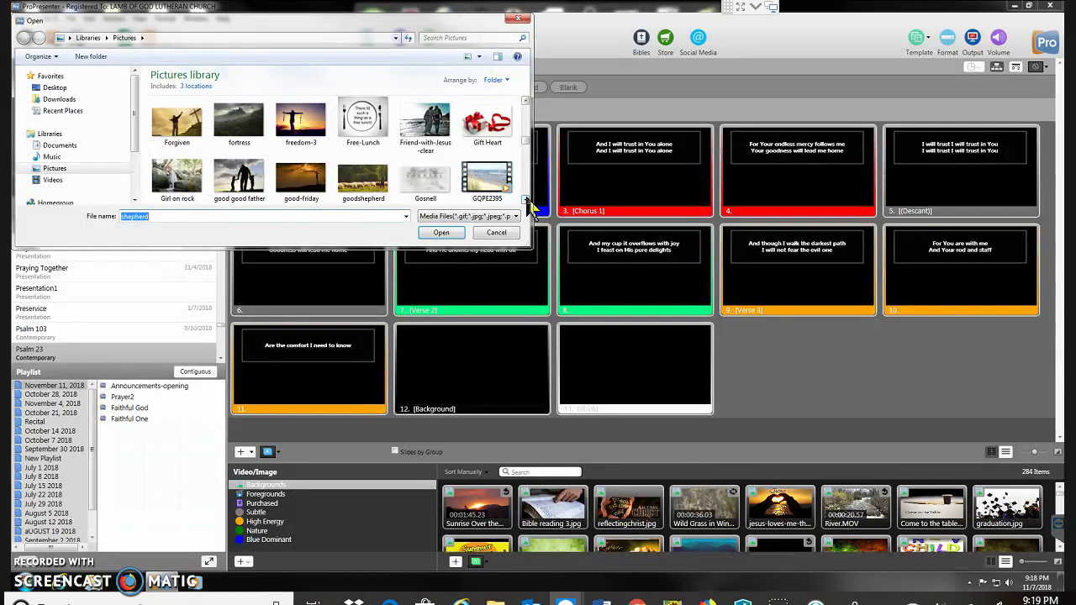
{"action": "scroll", "coordinate": [529, 208], "scroll_direction": "down", "scroll_amount": 2}
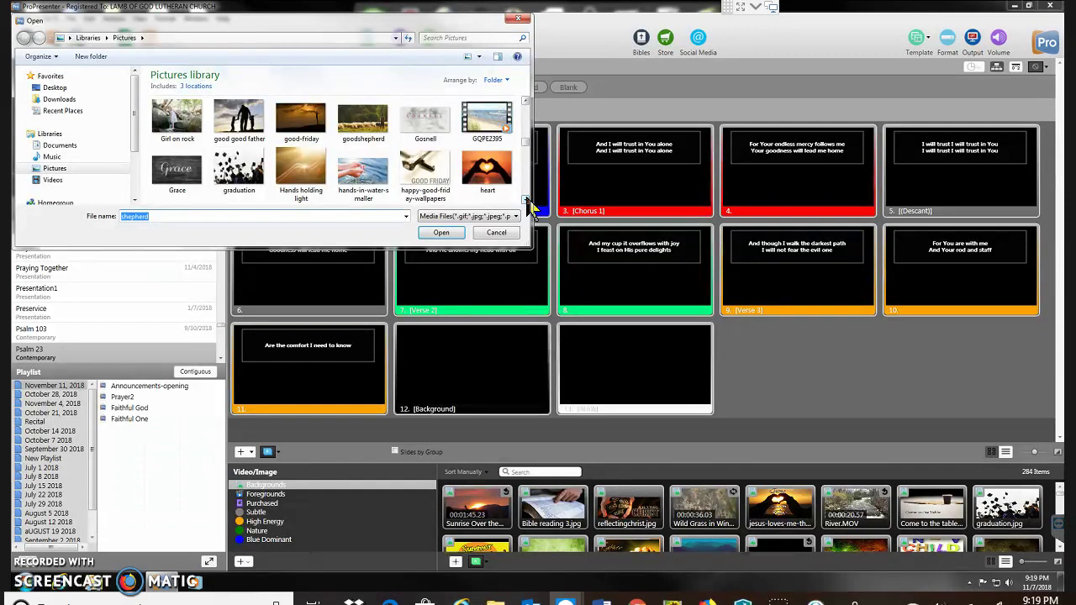
{"action": "scroll", "coordinate": [529, 209], "scroll_direction": "down", "scroll_amount": 2}
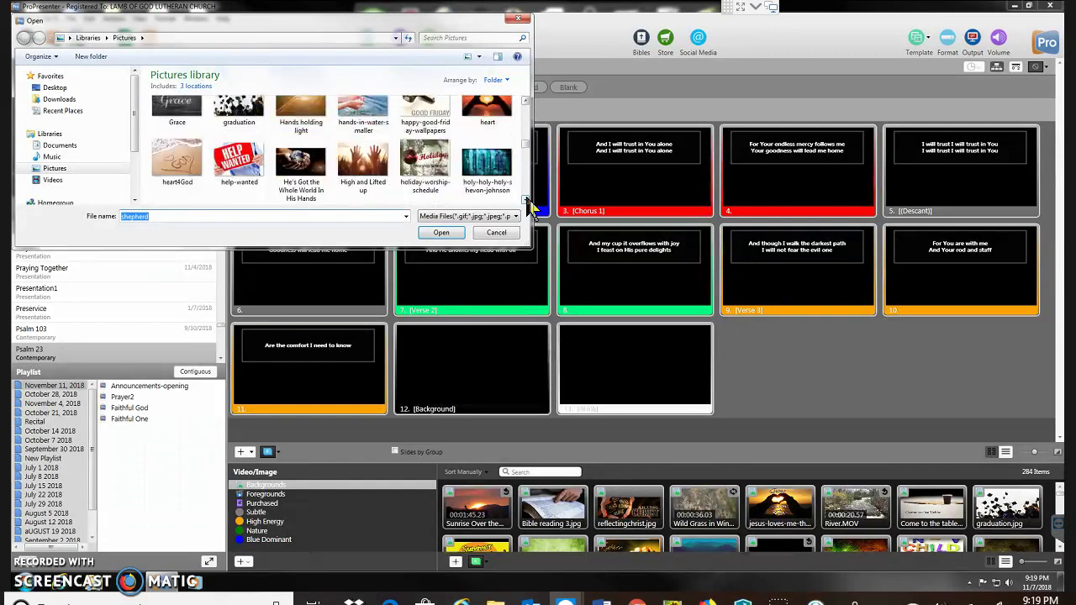
{"action": "scroll", "coordinate": [529, 209], "scroll_direction": "down", "scroll_amount": 2}
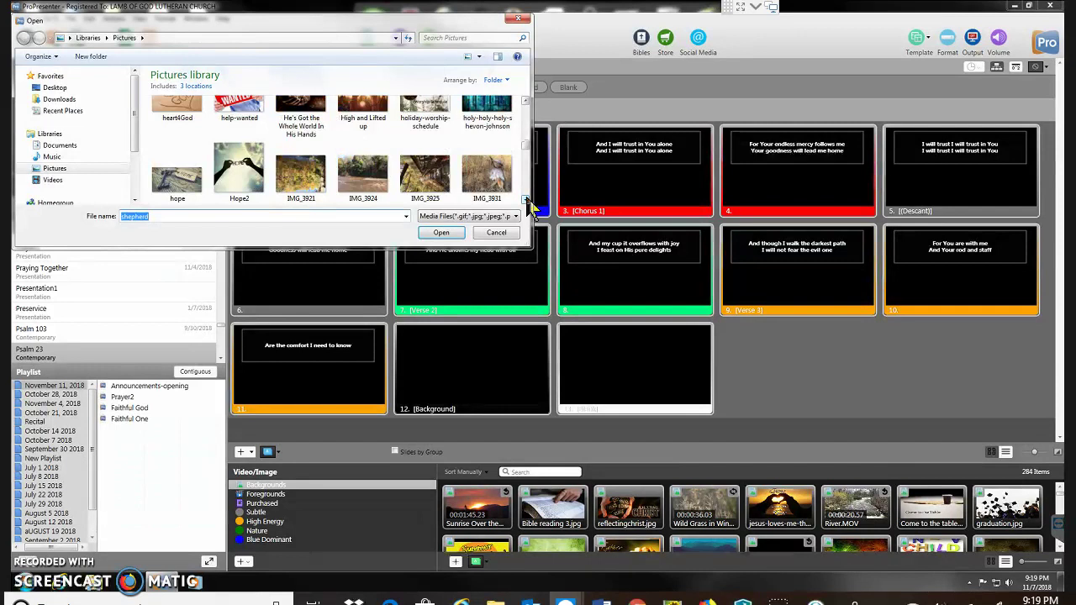
{"action": "left_click", "coordinate": [486, 232]}
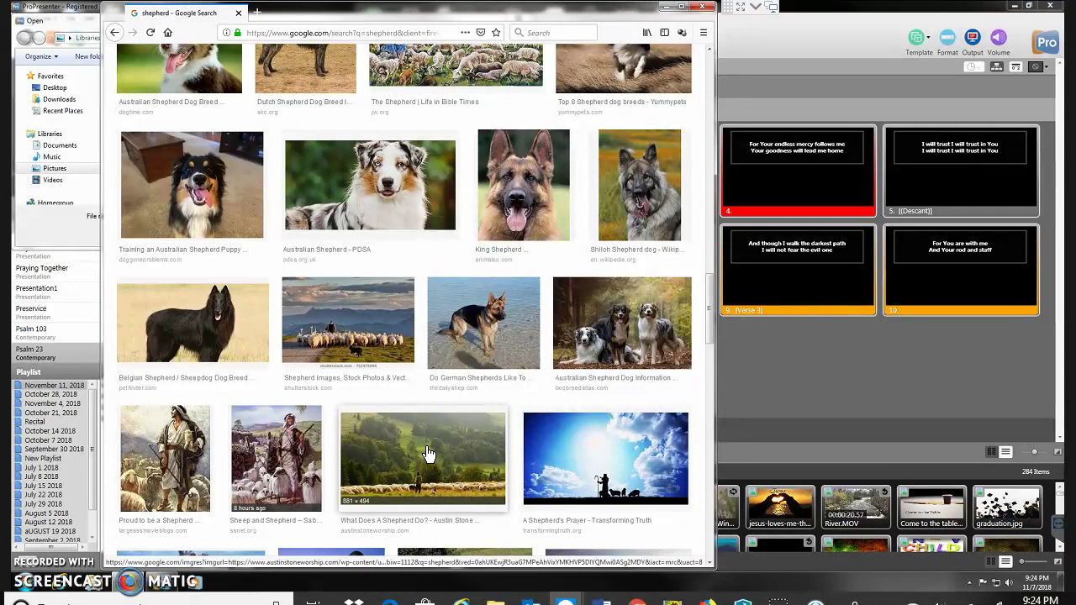
In the browser, save the "What Does A Shepherd Do?" image to the Pictures library as "shepherd" and close the browser
{"action": "left_click", "coordinate": [428, 453]}
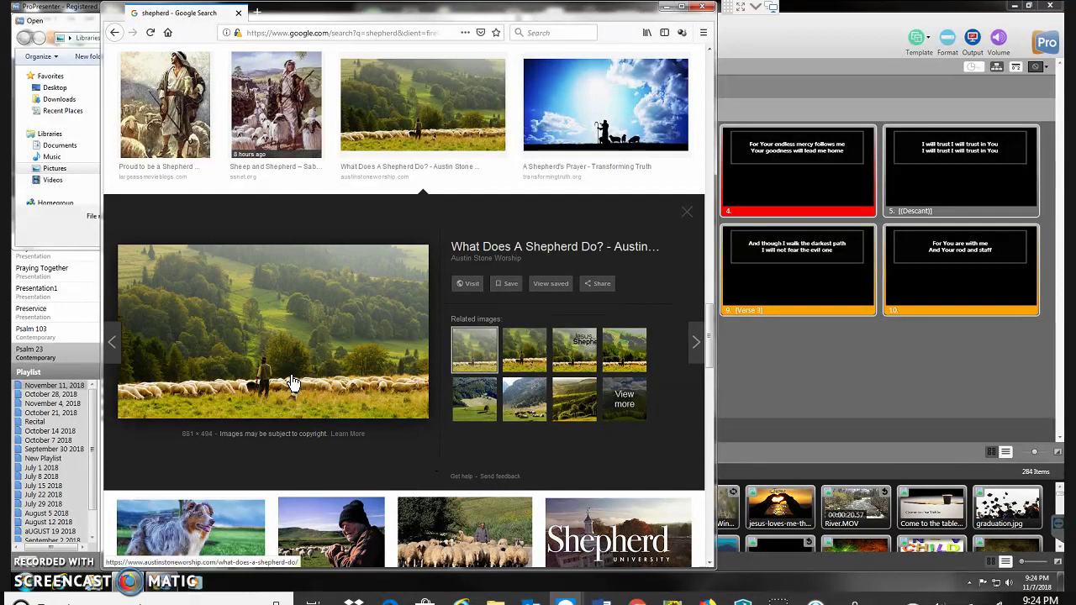
{"action": "right_click", "coordinate": [292, 384]}
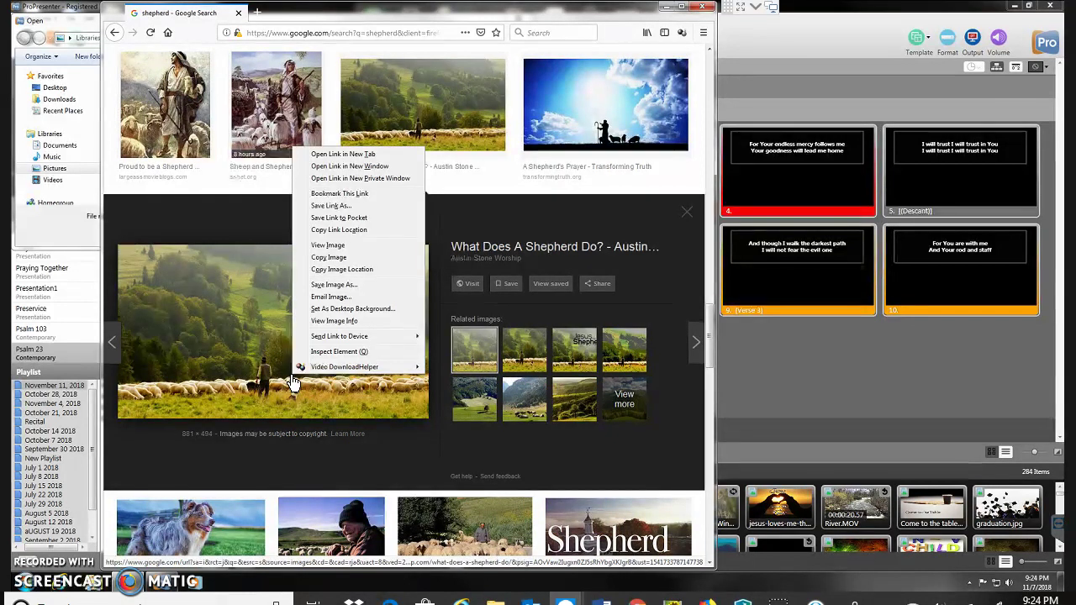
{"action": "left_click", "coordinate": [334, 285]}
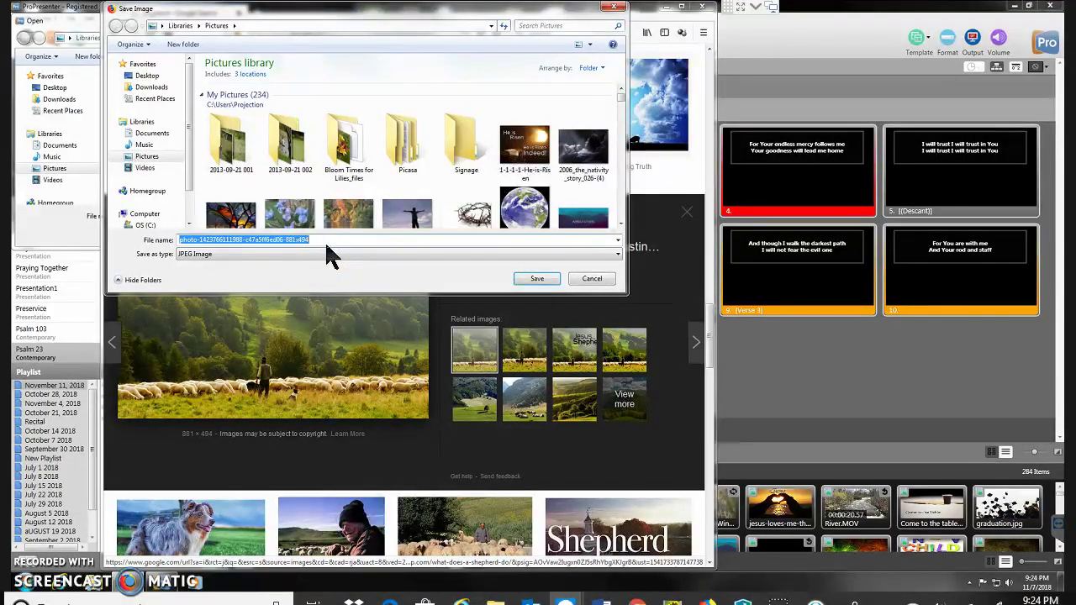
{"action": "type", "text": "she"}
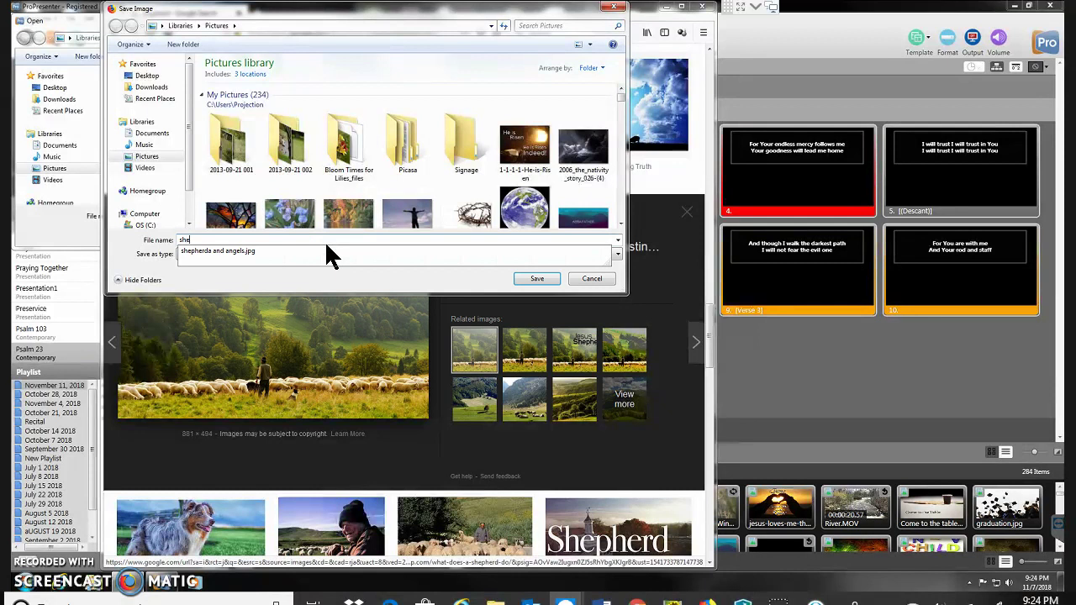
{"action": "type", "text": "pherd"}
{"action": "left_click", "coordinate": [535, 280]}
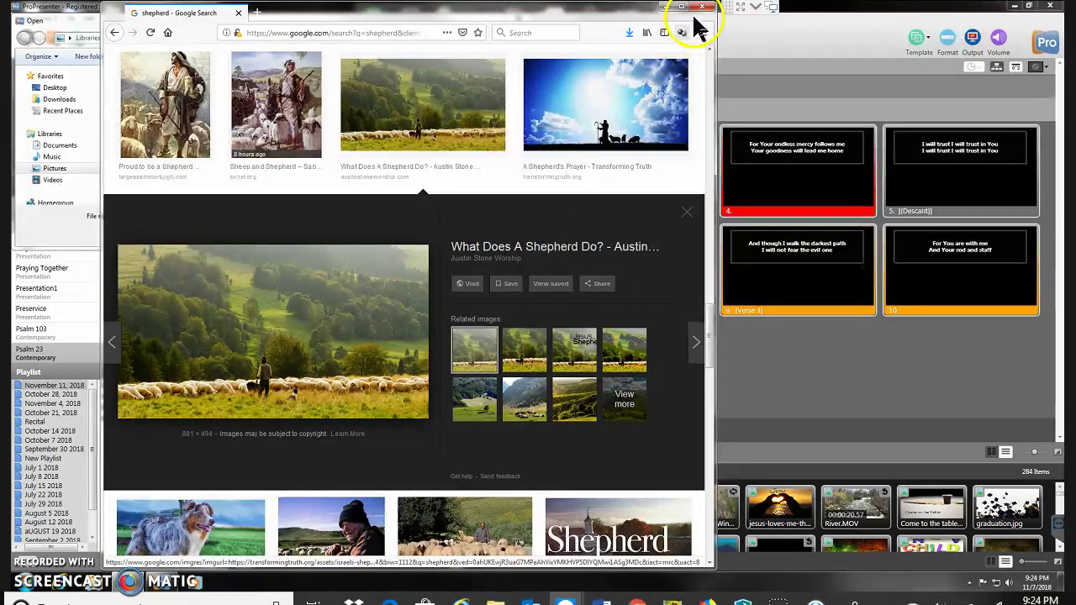
{"action": "left_click", "coordinate": [706, 14]}
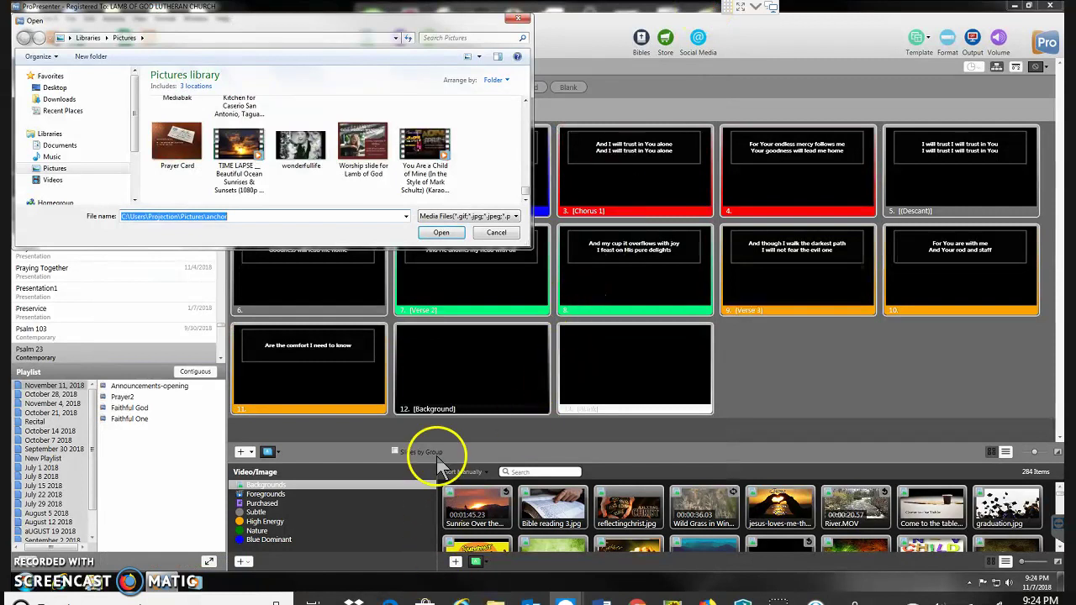
Restart adding a media item in ProPresenter and import shepherd.jpeg into the Backgrounds collection
{"action": "left_click", "coordinate": [488, 234]}
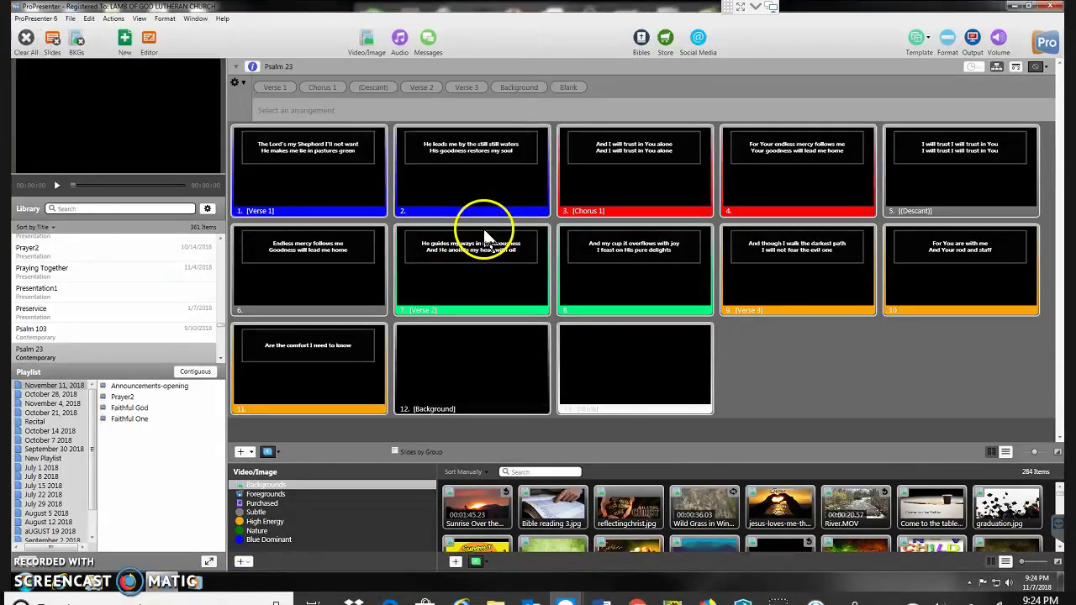
{"action": "left_click", "coordinate": [455, 562]}
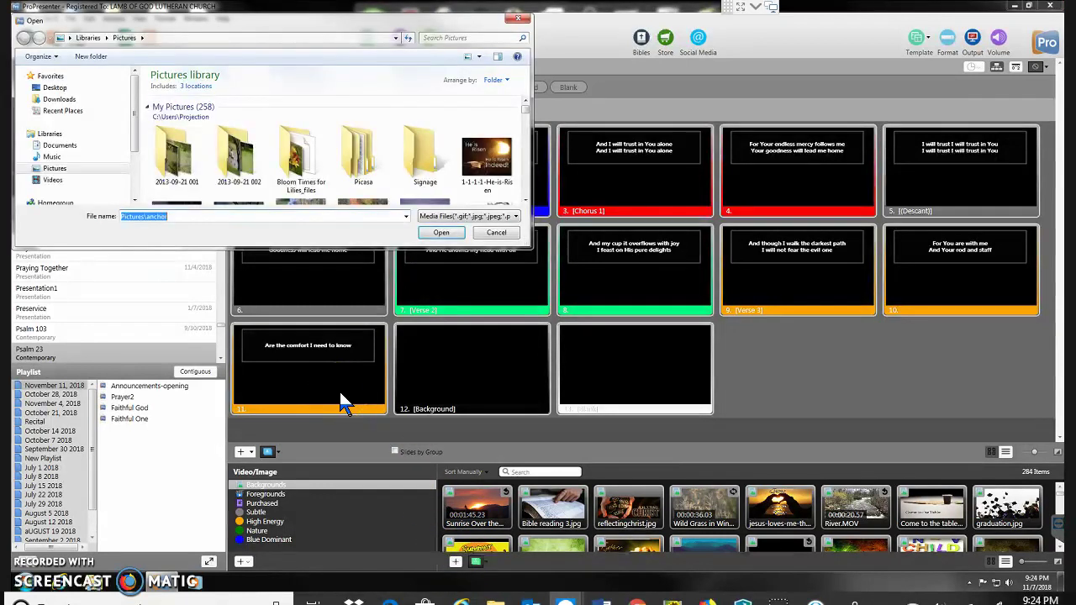
{"action": "type", "text": "shepher"}
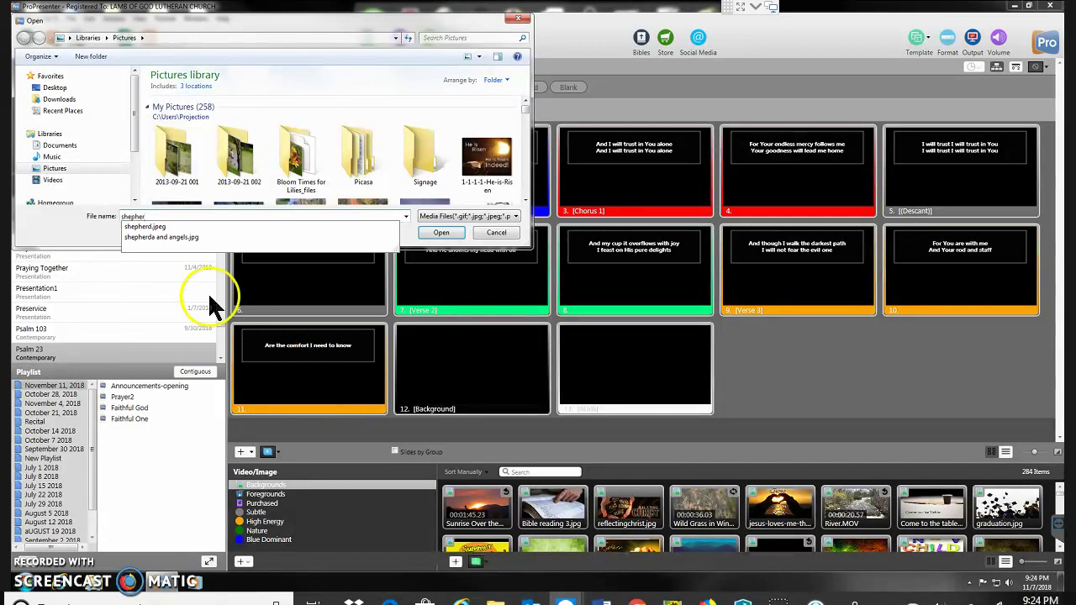
{"action": "left_click", "coordinate": [144, 229]}
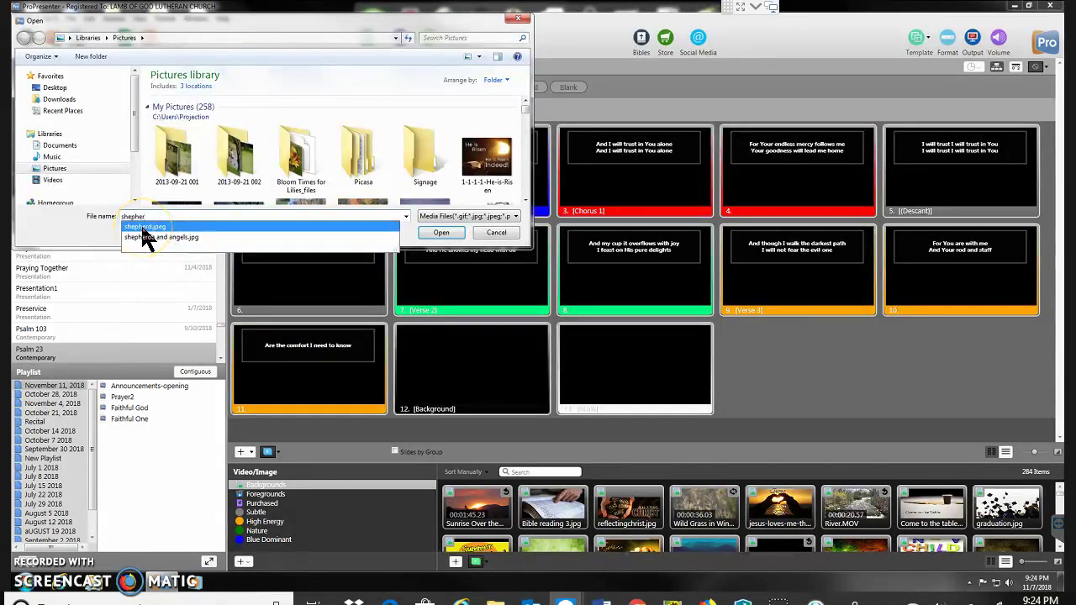
{"action": "left_click", "coordinate": [145, 229]}
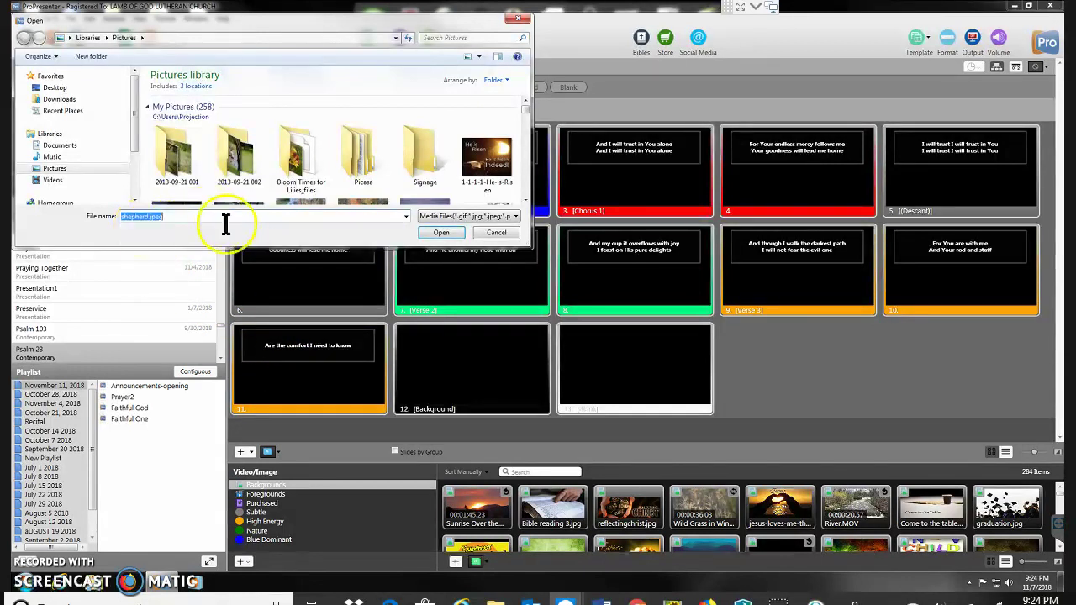
{"action": "left_click", "coordinate": [430, 232]}
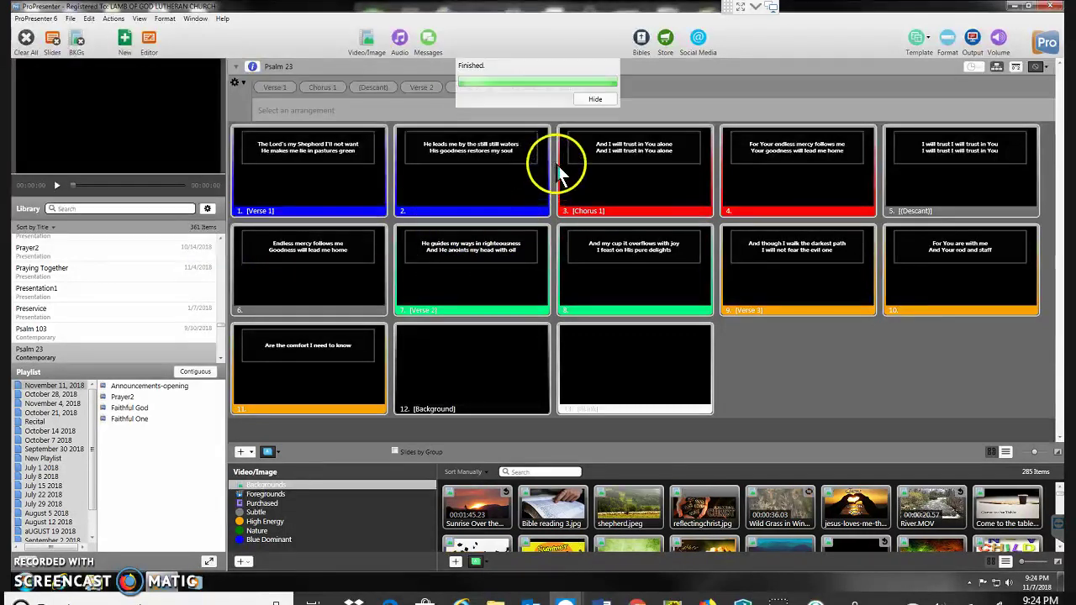
Search the media for "shep" and place shepherd.jpeg on the Background slide of Psalm 23
{"action": "left_click", "coordinate": [543, 471]}
{"action": "type", "text": "shep"}
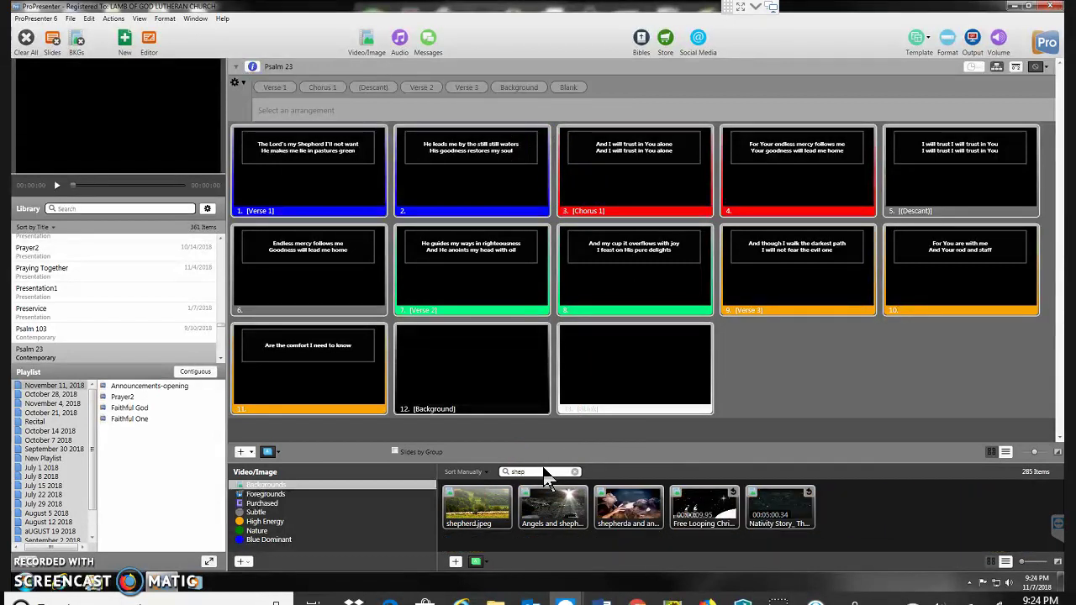
{"action": "left_click", "coordinate": [476, 504]}
{"action": "left_click_drag", "start_coordinate": [471, 502], "coordinate": [482, 380]}
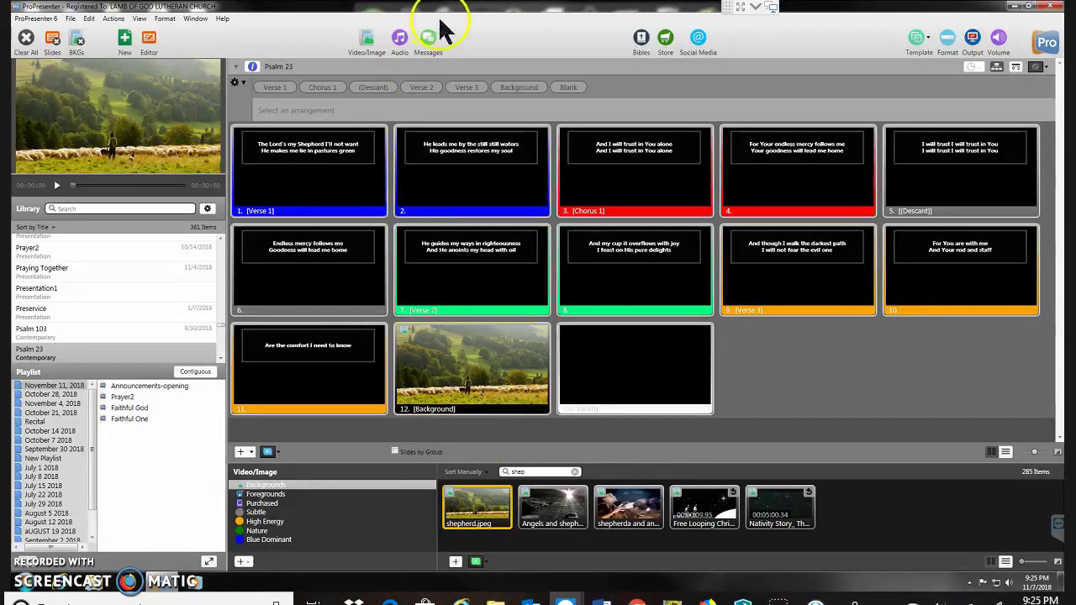
Move the Background group to the front of the Psalm 23 group order, before Verse 1
{"action": "left_click", "coordinate": [515, 90]}
{"action": "left_click", "coordinate": [519, 97]}
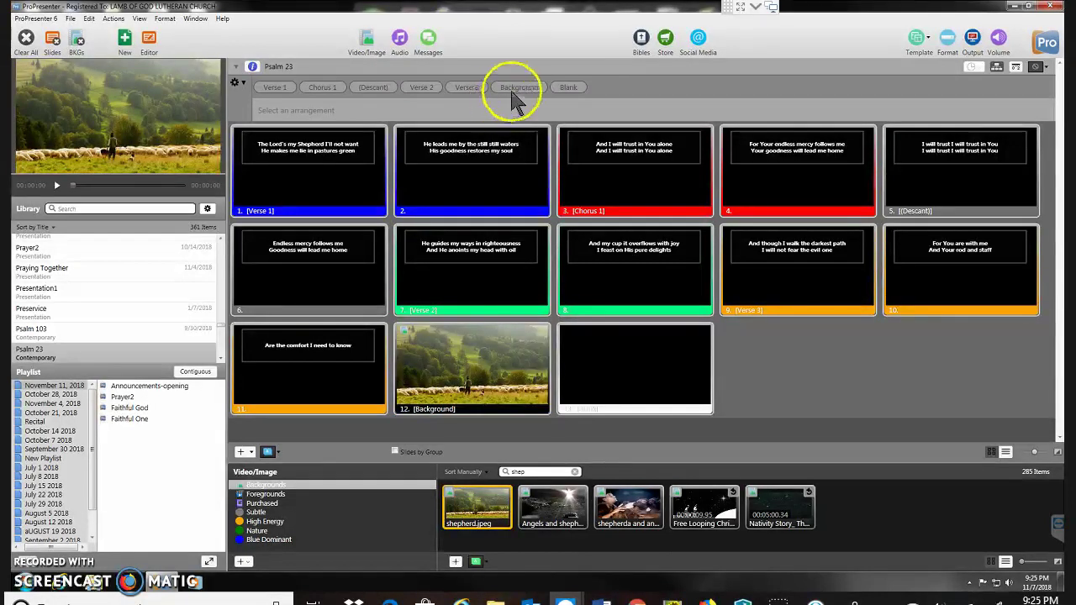
{"action": "left_click_drag", "start_coordinate": [518, 96], "coordinate": [272, 91]}
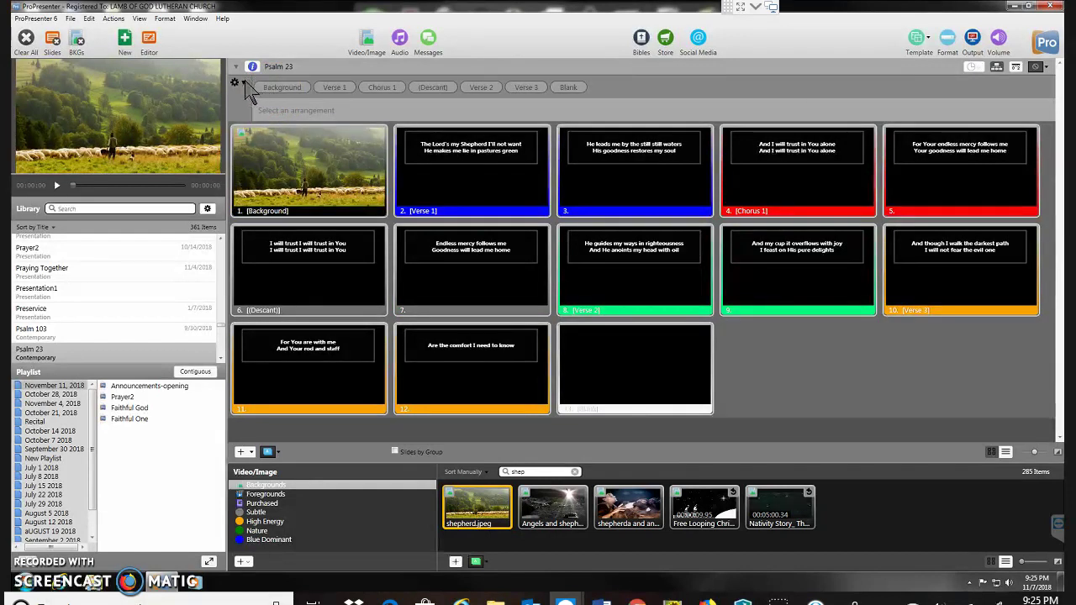
{"action": "left_click", "coordinate": [243, 81]}
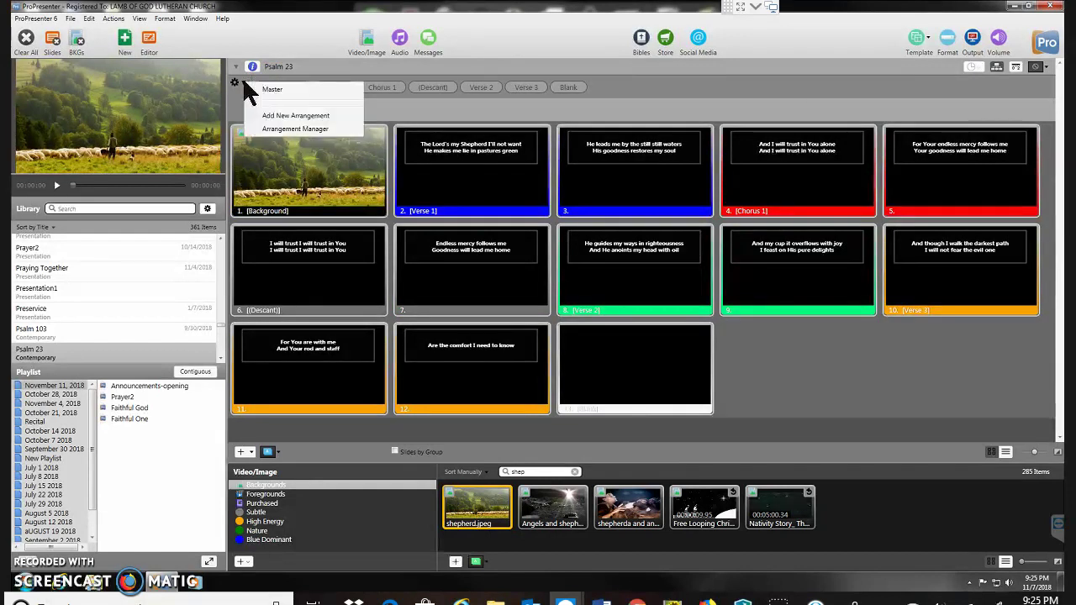
{"action": "left_click", "coordinate": [282, 117]}
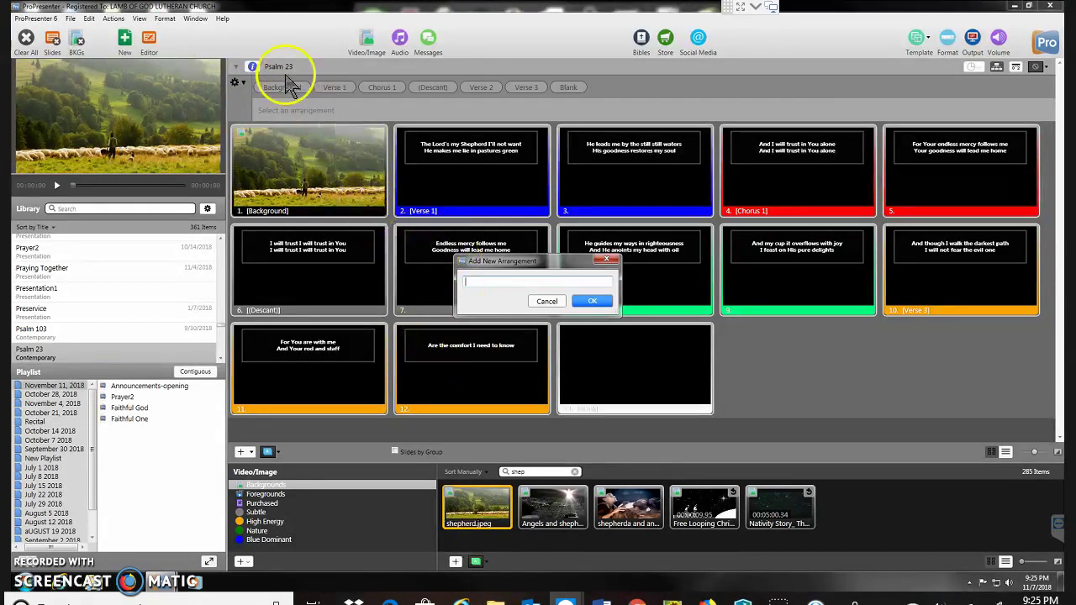
{"action": "left_click", "coordinate": [552, 302]}
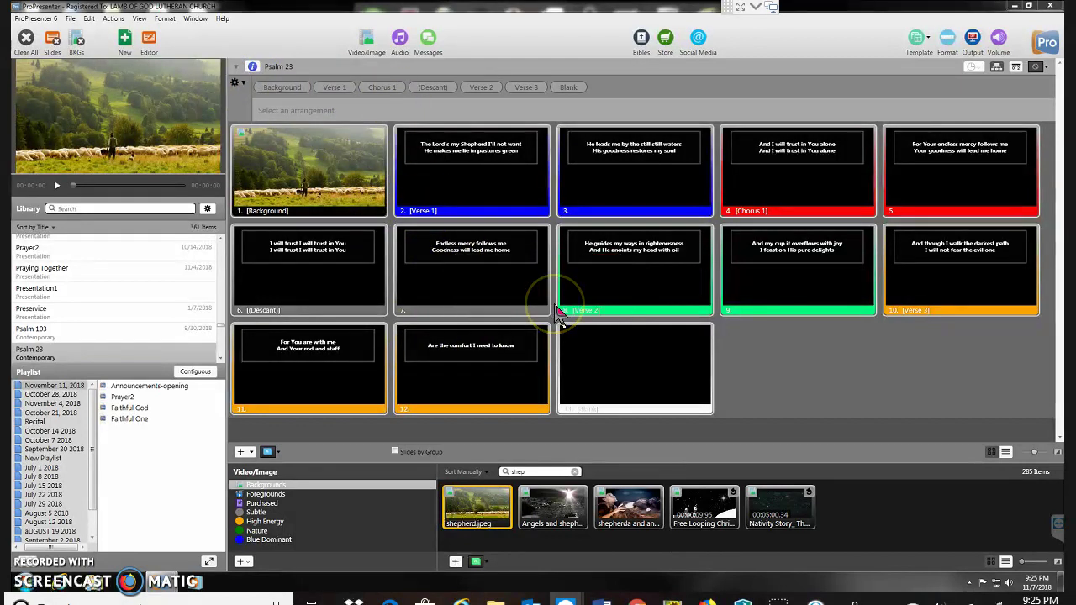
{"action": "left_click", "coordinate": [996, 68]}
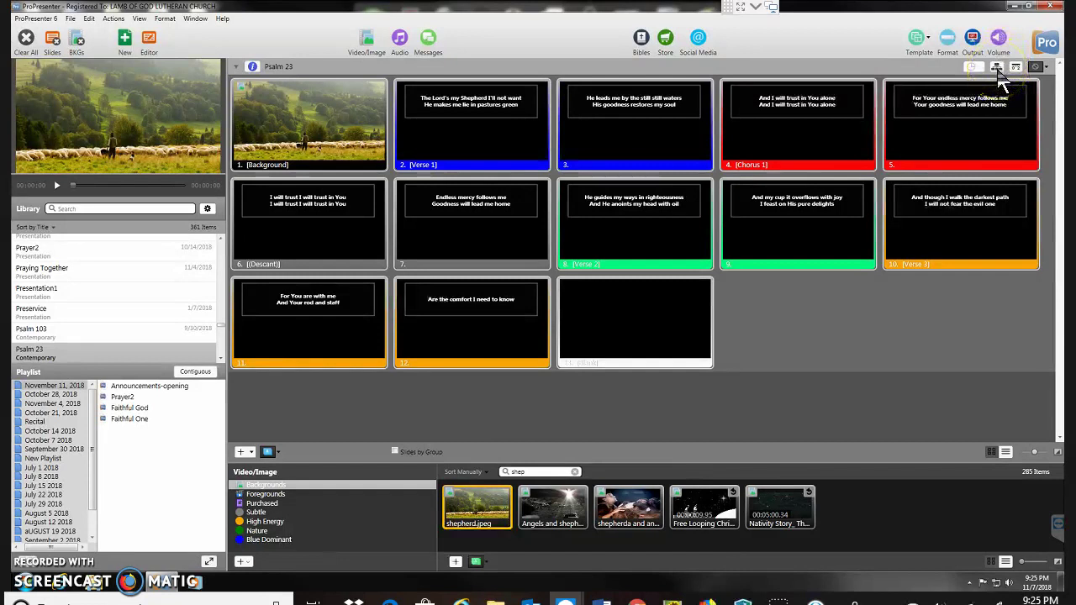
{"action": "left_click", "coordinate": [997, 69]}
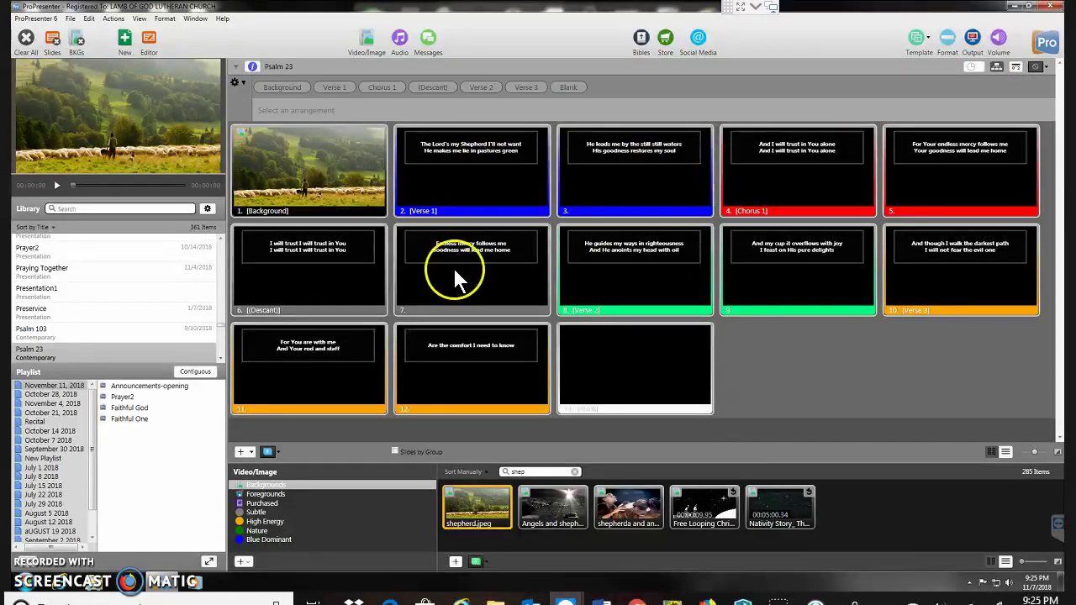
Create a new arrangement named "Default" for Psalm 23
{"action": "left_click", "coordinate": [244, 82]}
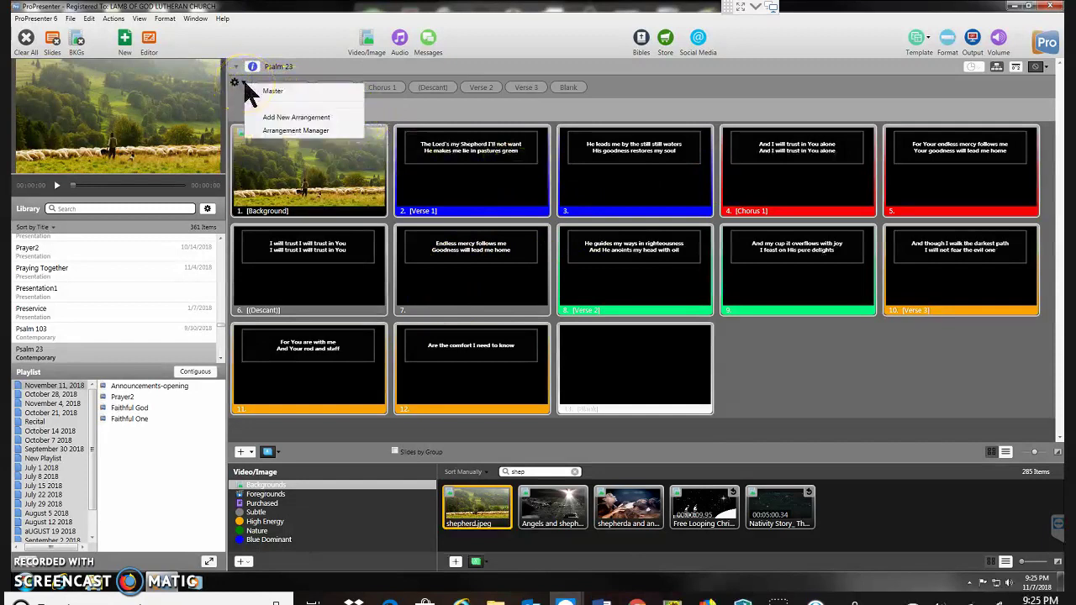
{"action": "left_click", "coordinate": [284, 117]}
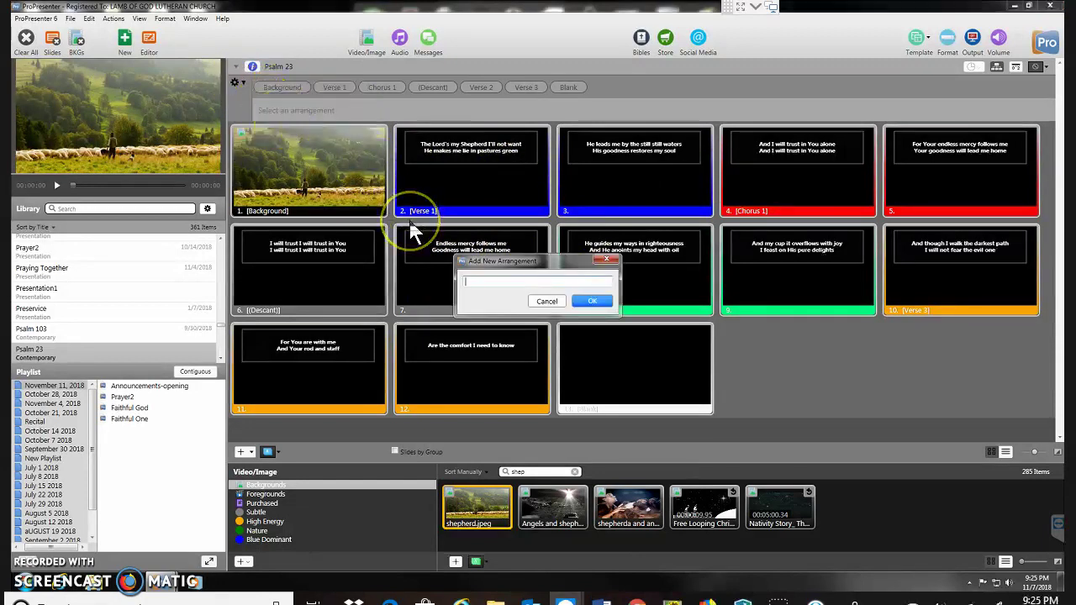
{"action": "type", "text": "Default"}
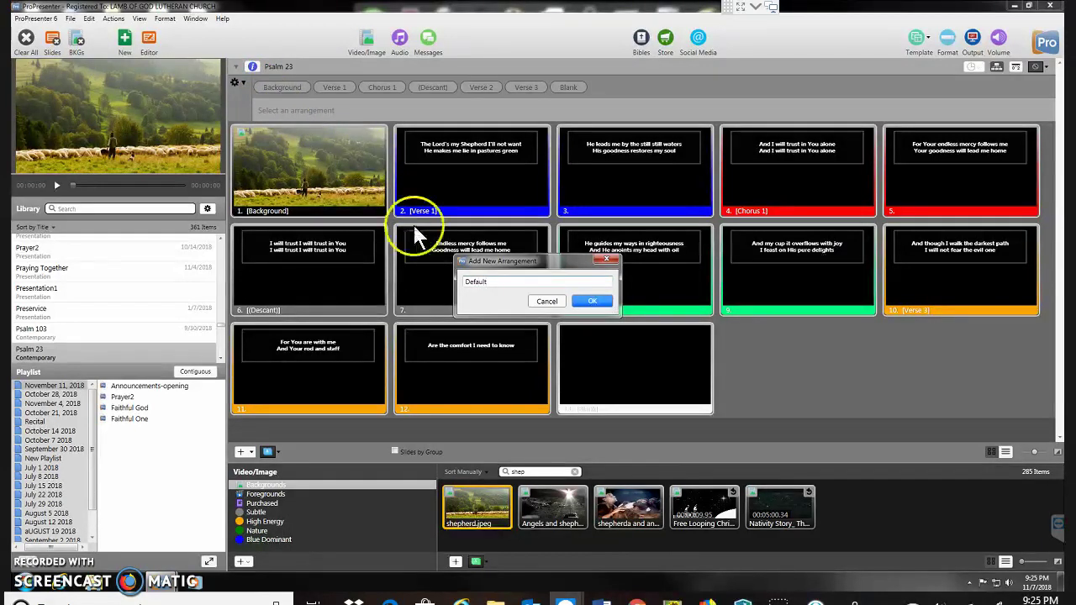
{"action": "left_click", "coordinate": [592, 301]}
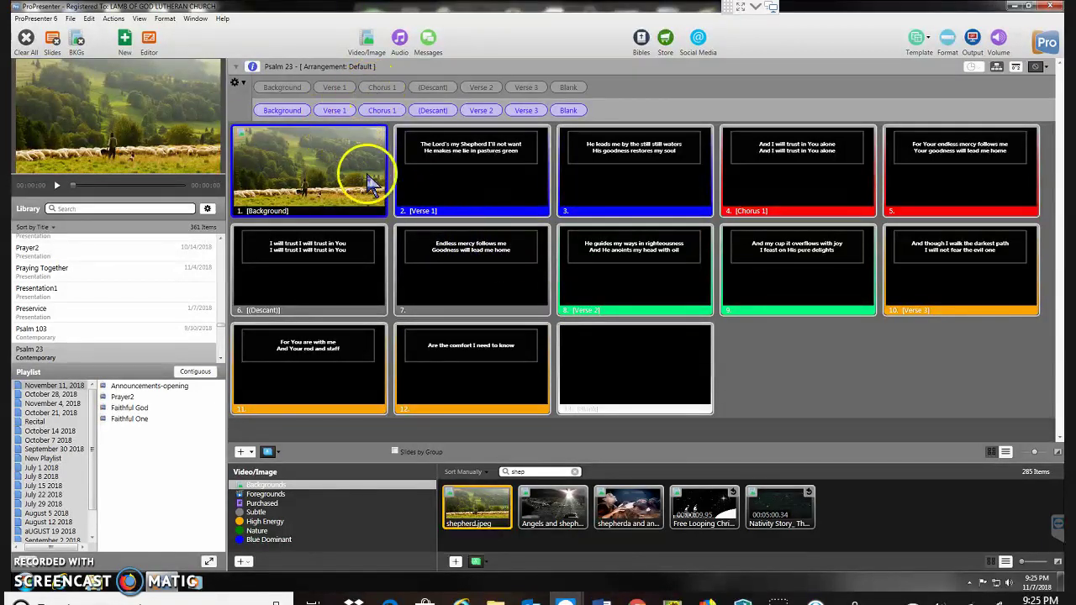
In the Default arrangement, remove the (Descant) group and insert Chorus 1 after Verse 2 and again after Verse 3
{"action": "mouse_move", "coordinate": [450, 122]}
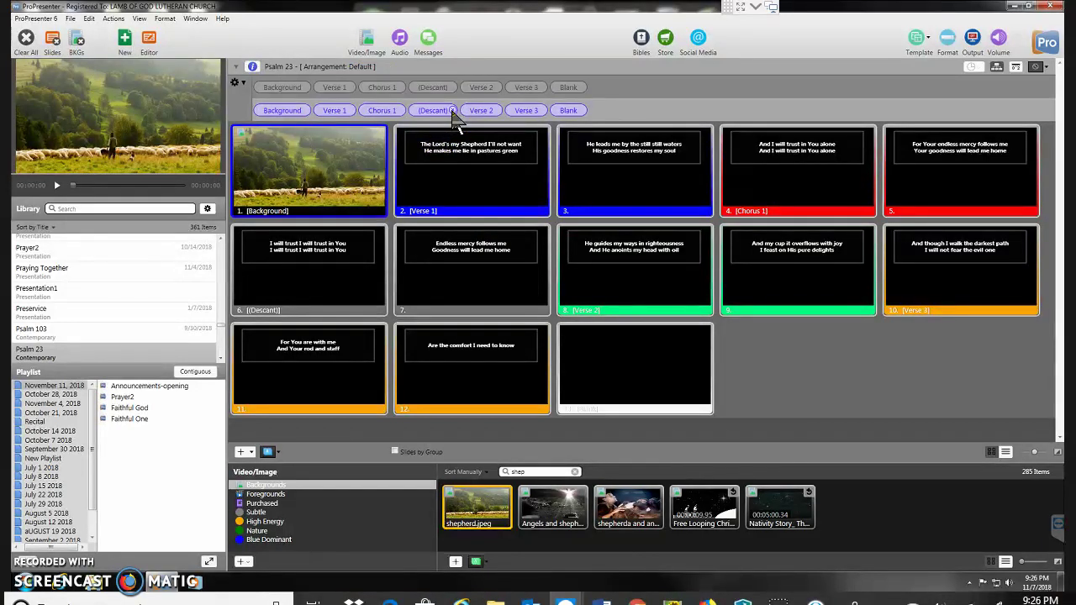
{"action": "left_click", "coordinate": [452, 111]}
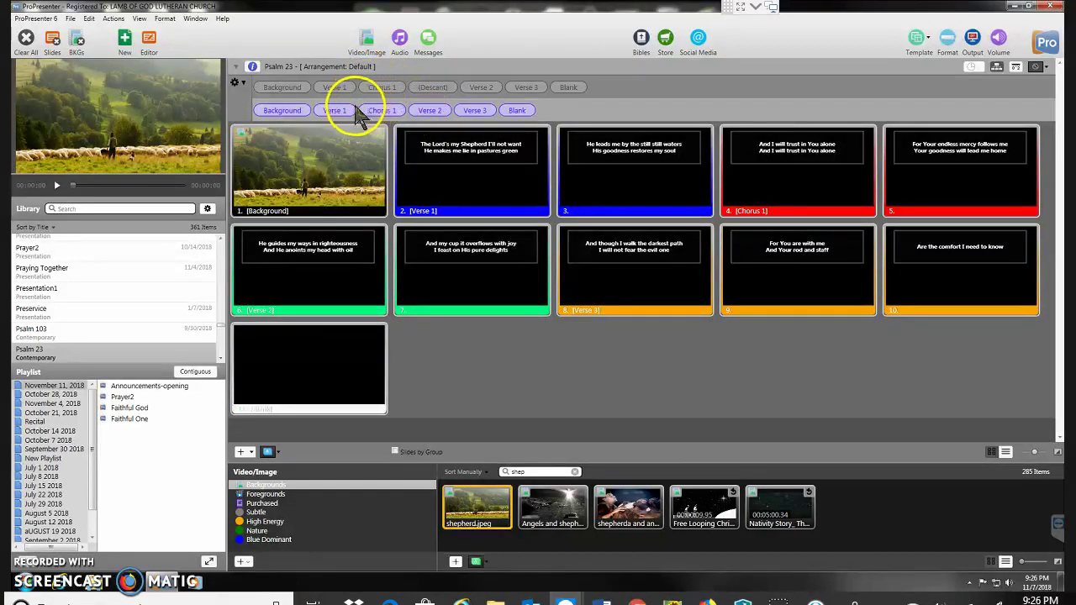
{"action": "mouse_move", "coordinate": [334, 113]}
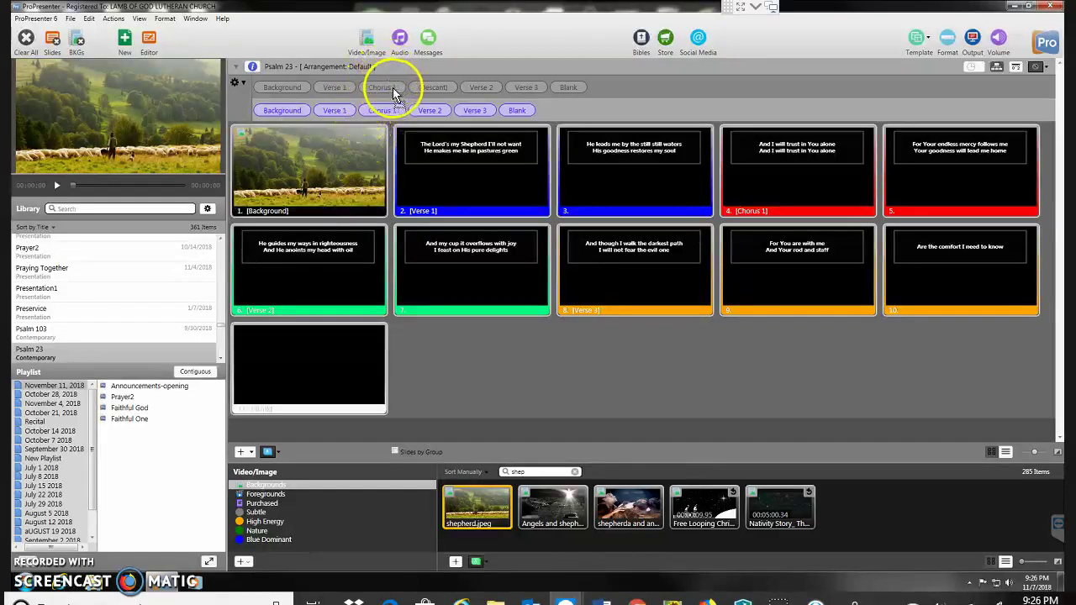
{"action": "left_click_drag", "start_coordinate": [395, 95], "coordinate": [440, 116]}
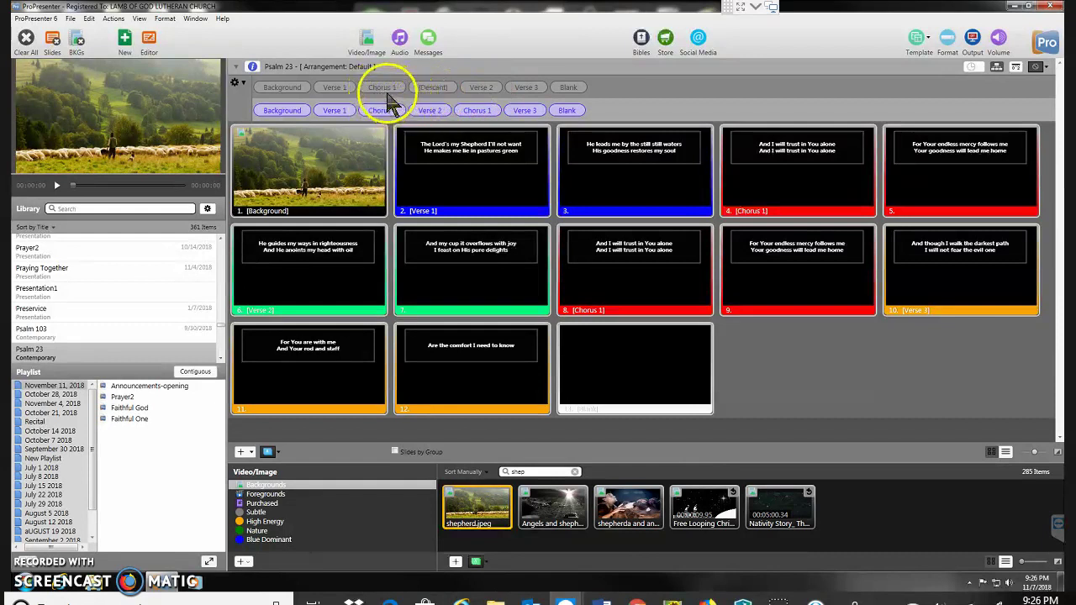
{"action": "left_click_drag", "start_coordinate": [384, 88], "coordinate": [392, 91]}
{"action": "left_click_drag", "start_coordinate": [503, 97], "coordinate": [539, 113]}
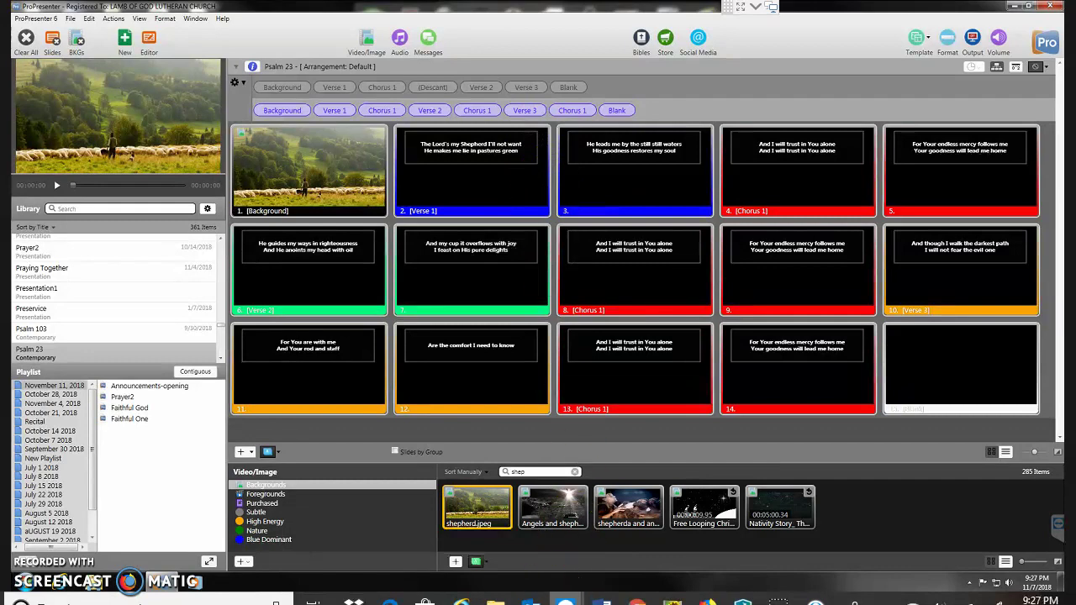
Switch to the Word document and read through the Psalm 23 lyrics to check the order of verses and choruses
{"action": "left_click", "coordinate": [602, 602]}
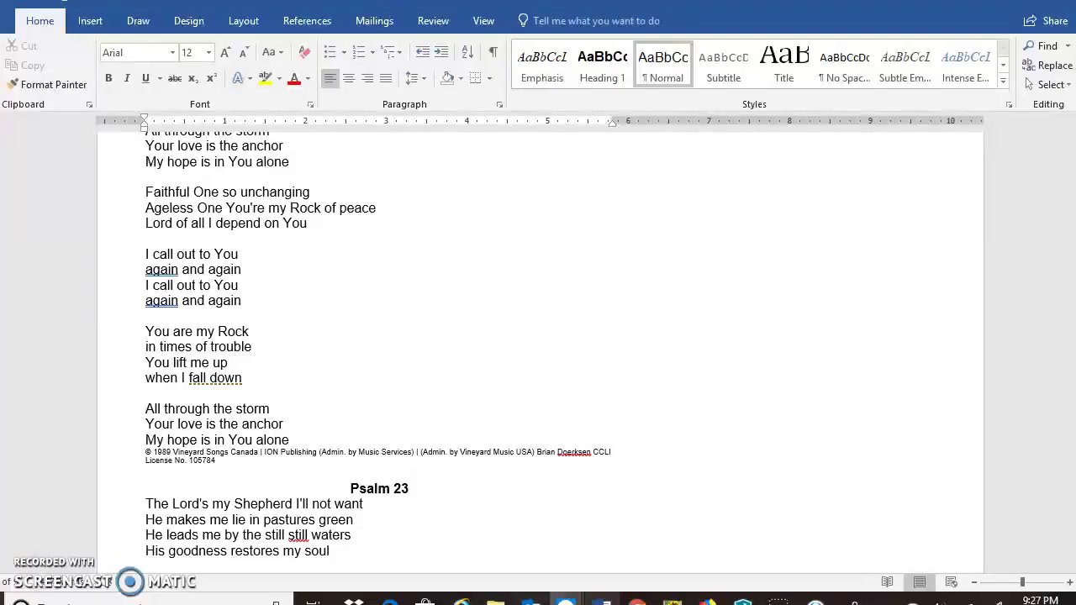
{"action": "left_click", "coordinate": [557, 478]}
{"action": "key", "text": "Down"}
{"action": "key", "text": "Down"}
{"action": "key", "text": "Down"}
{"action": "key", "text": "Down"}
{"action": "key", "text": "Down"}
{"action": "key", "text": "Down"}
{"action": "key", "text": "Down"}
{"action": "key", "text": "Down"}
{"action": "key", "text": "Down"}
{"action": "key", "text": "Down"}
{"action": "key", "text": "Down"}
{"action": "key", "text": "Down"}
{"action": "key", "text": "Down"}
{"action": "key", "text": "Down"}
{"action": "key", "text": "Down"}
{"action": "key", "text": "Down"}
{"action": "key", "text": "Down"}
{"action": "key", "text": "Down"}
{"action": "key", "text": "Down"}
{"action": "key", "text": "Down"}
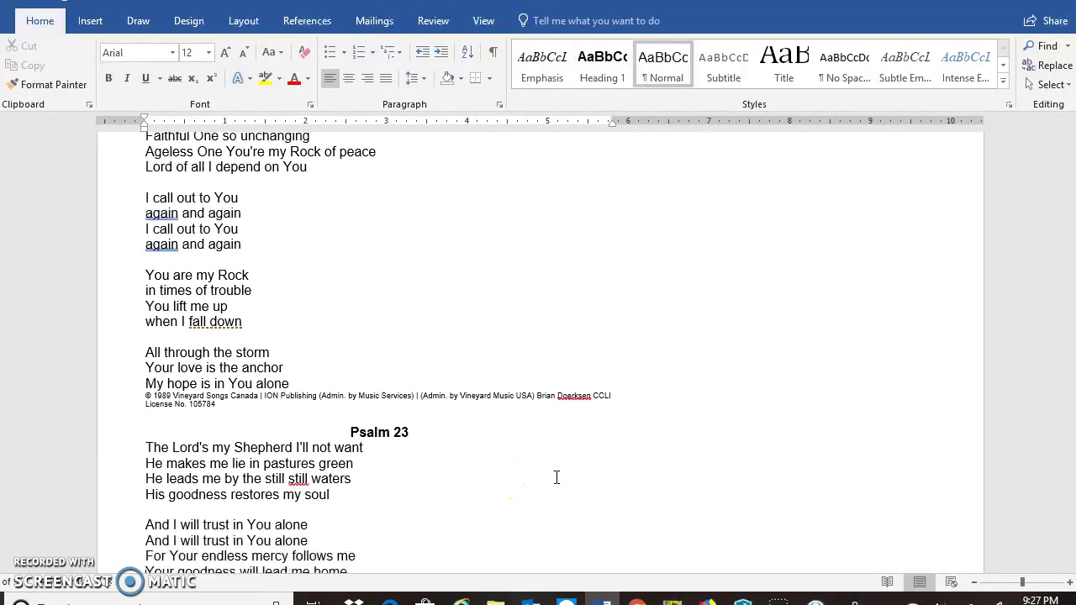
{"action": "key", "text": "Down"}
{"action": "key", "text": "Down"}
{"action": "key", "text": "Down"}
{"action": "key", "text": "Down"}
{"action": "key", "text": "Down"}
{"action": "key", "text": "Down"}
{"action": "key", "text": "Down"}
{"action": "key", "text": "Down"}
{"action": "key", "text": "Down"}
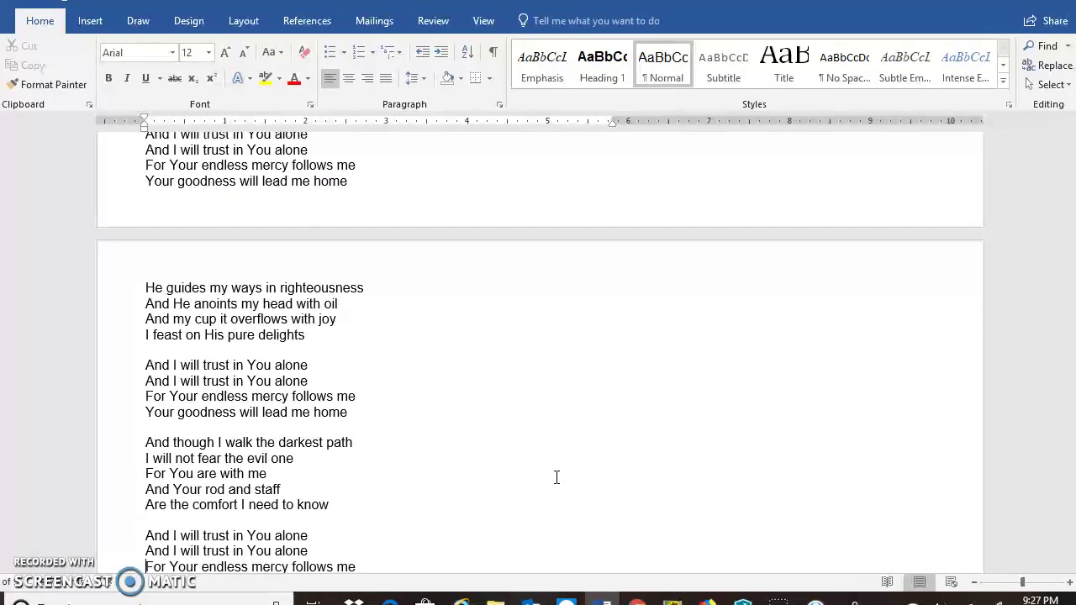
{"action": "key", "text": "Down"}
{"action": "key", "text": "Down"}
{"action": "key", "text": "Down"}
{"action": "key", "text": "Down"}
{"action": "key", "text": "Down"}
{"action": "key", "text": "Down"}
{"action": "key", "text": "Down"}
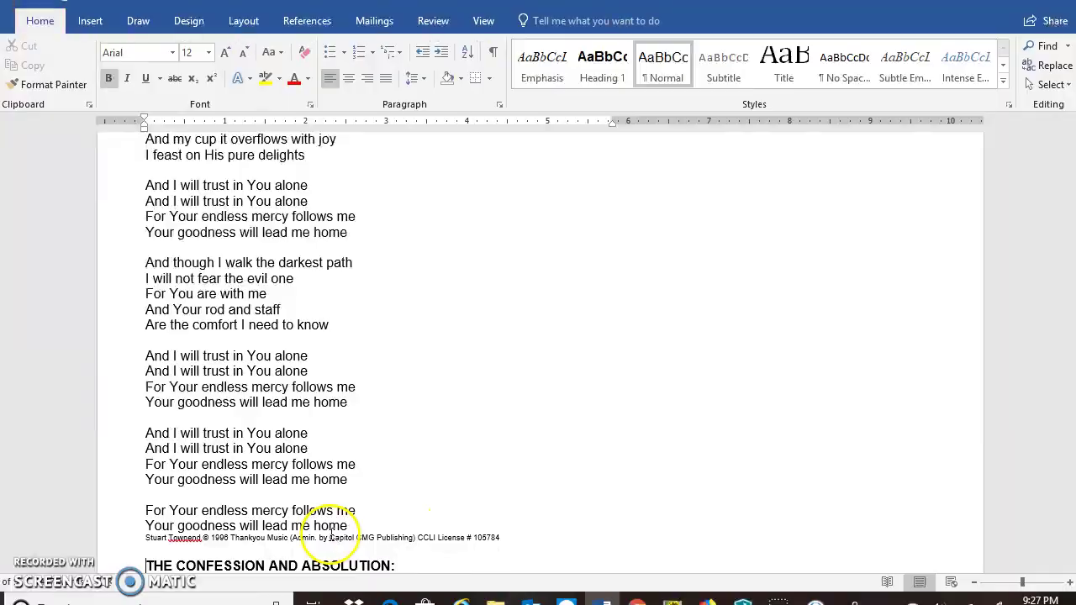
Return to ProPresenter and add one more Chorus 1 to the Default arrangement, just before the Blank group
{"action": "key", "text": "alt+Tab"}
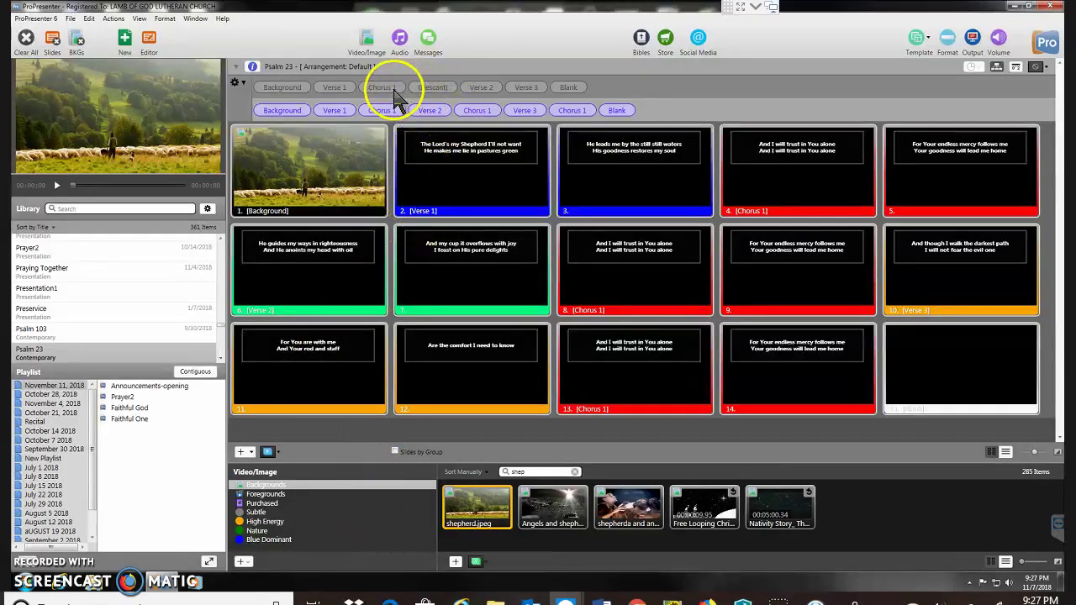
{"action": "left_click_drag", "start_coordinate": [400, 99], "coordinate": [594, 118]}
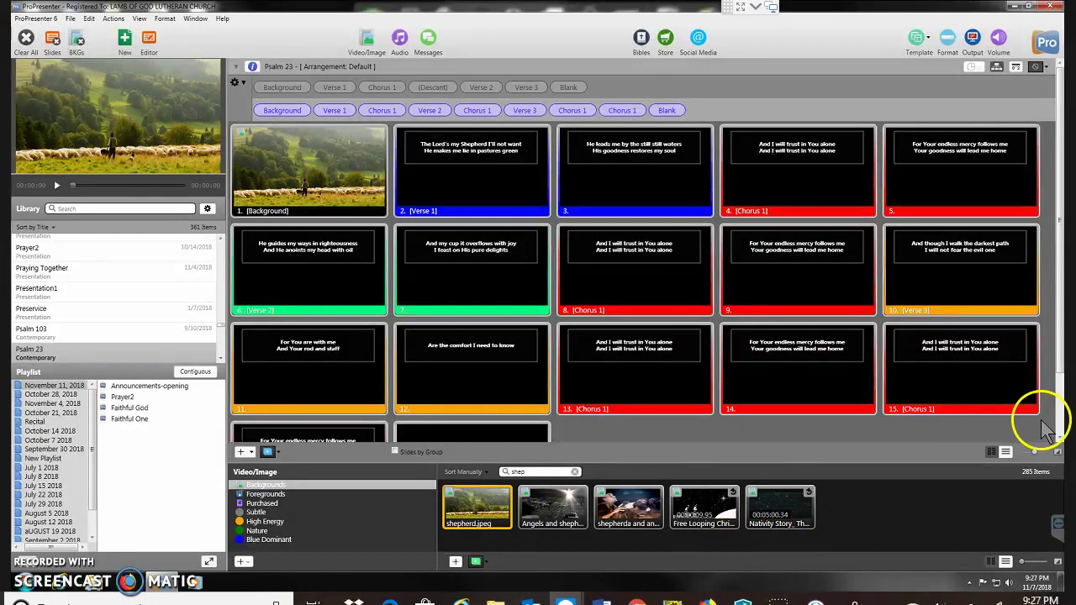
Add Psalm 23 from the library to the November 11, 2018 playlist, below Faithful One
{"action": "scroll", "coordinate": [1061, 420], "scroll_direction": "down", "scroll_amount": 2}
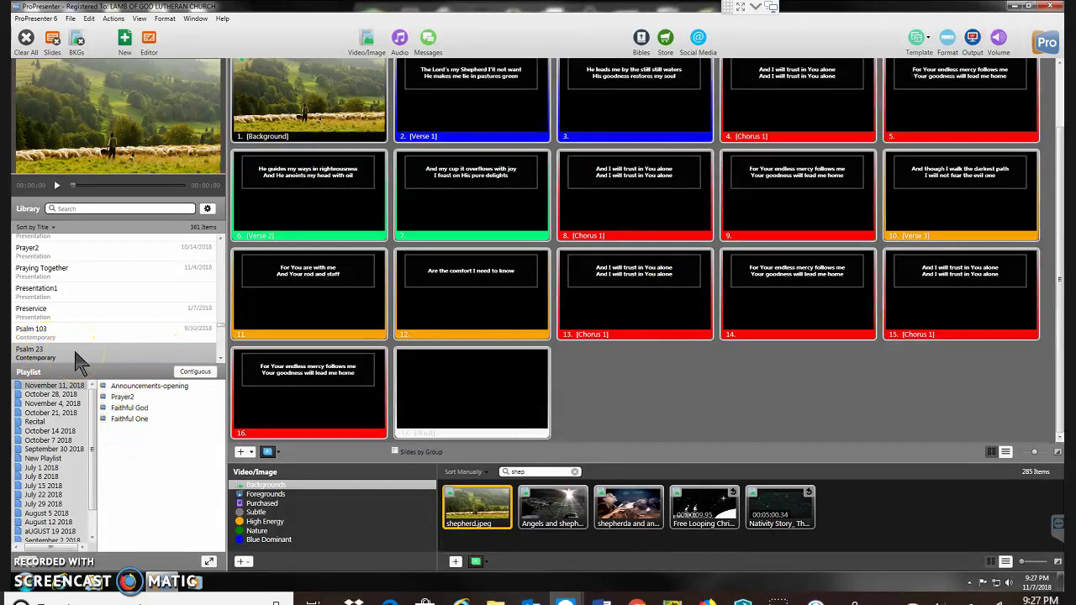
{"action": "left_click_drag", "start_coordinate": [76, 360], "coordinate": [132, 433]}
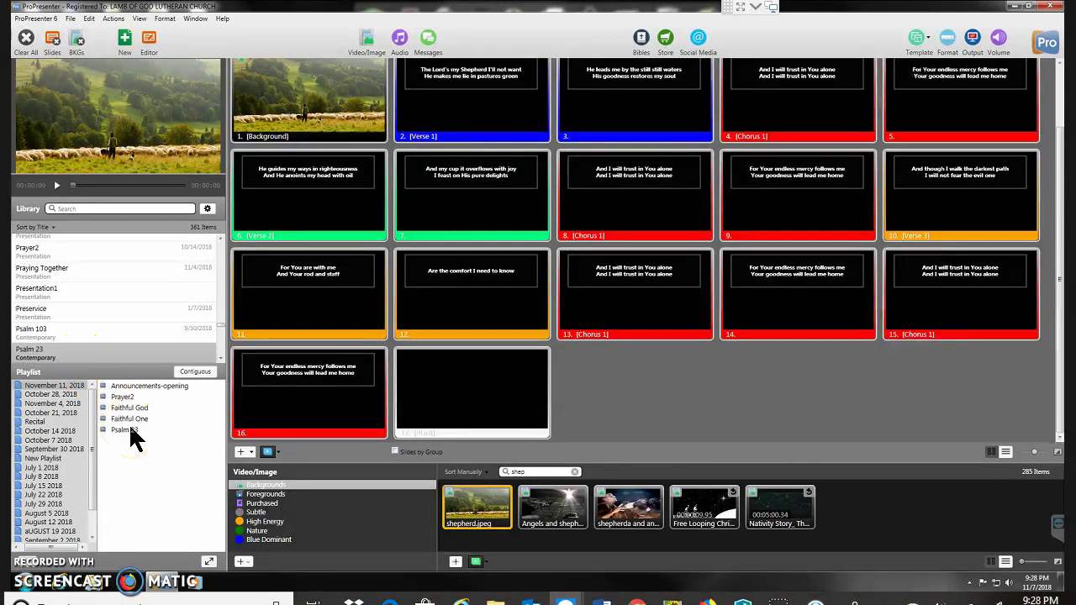